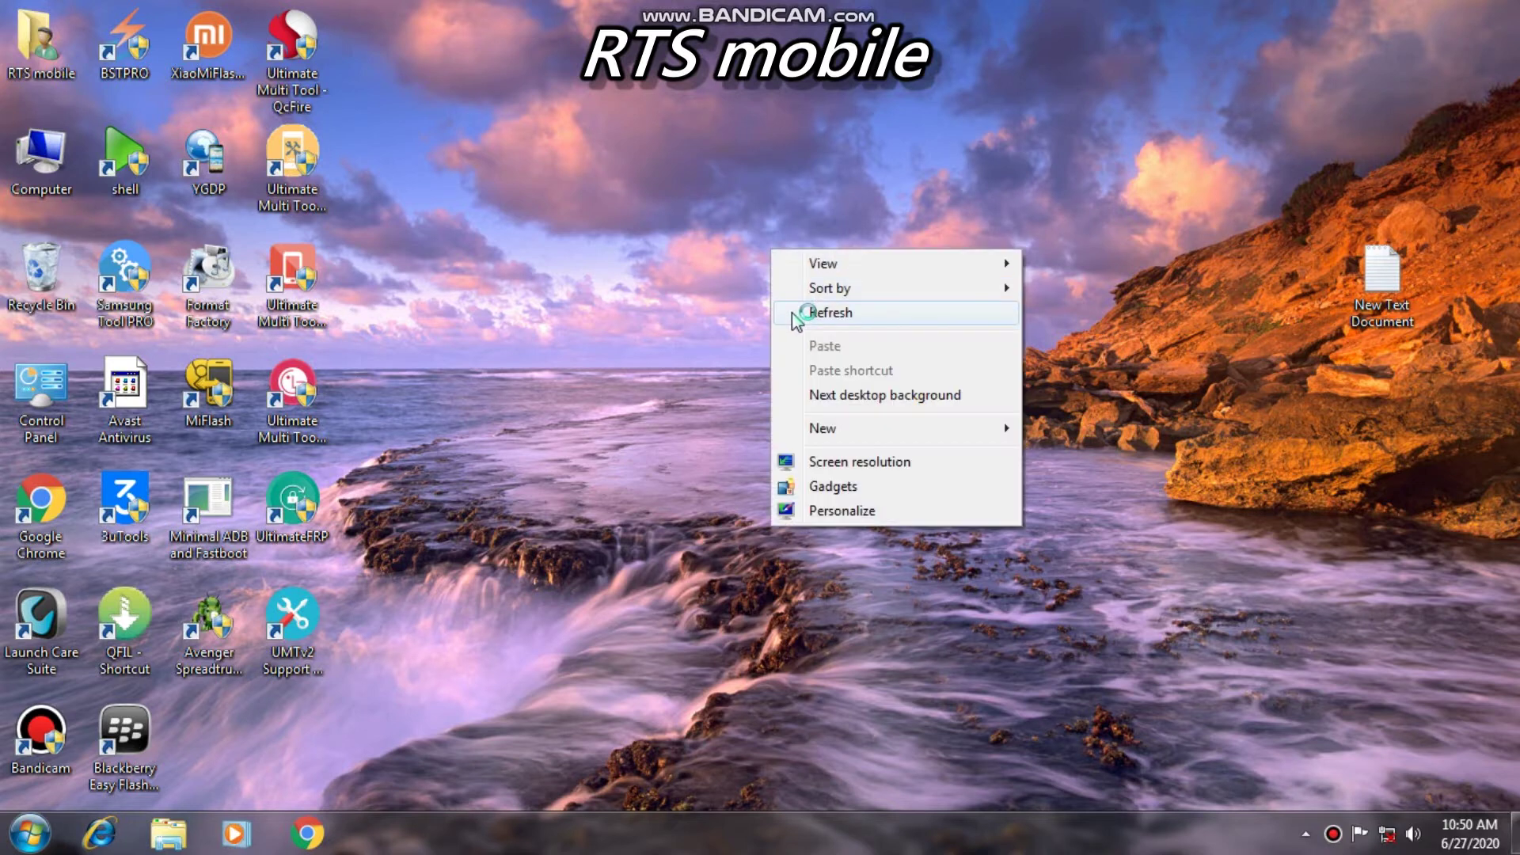
{"action": "left_click", "coordinate": [791, 312]}
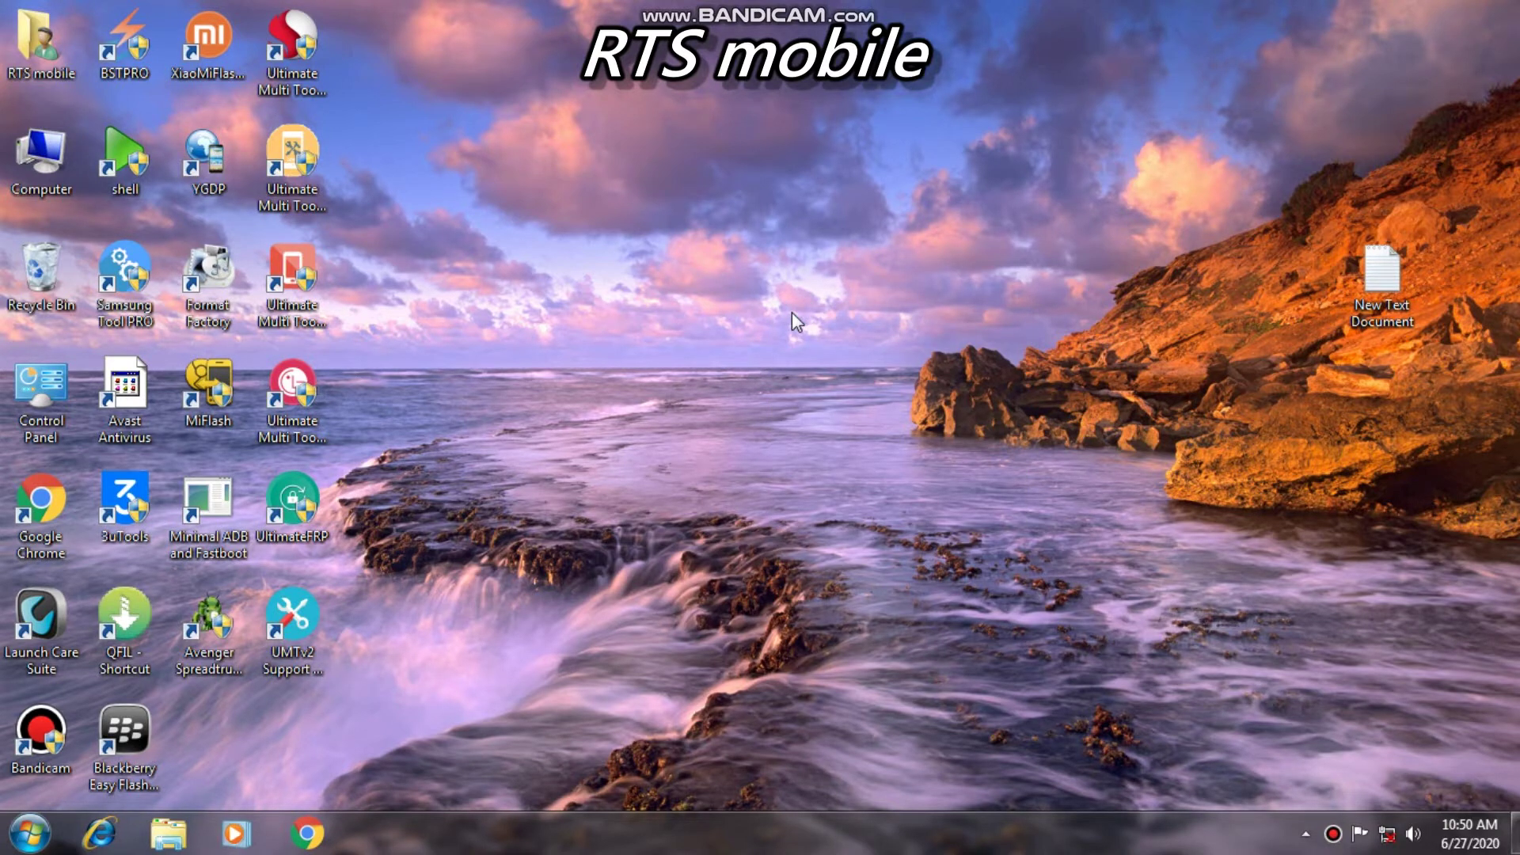
{"action": "right_click", "coordinate": [792, 312]}
{"action": "left_click", "coordinate": [830, 368]}
{"action": "right_click", "coordinate": [830, 364]}
{"action": "left_click", "coordinate": [863, 429]}
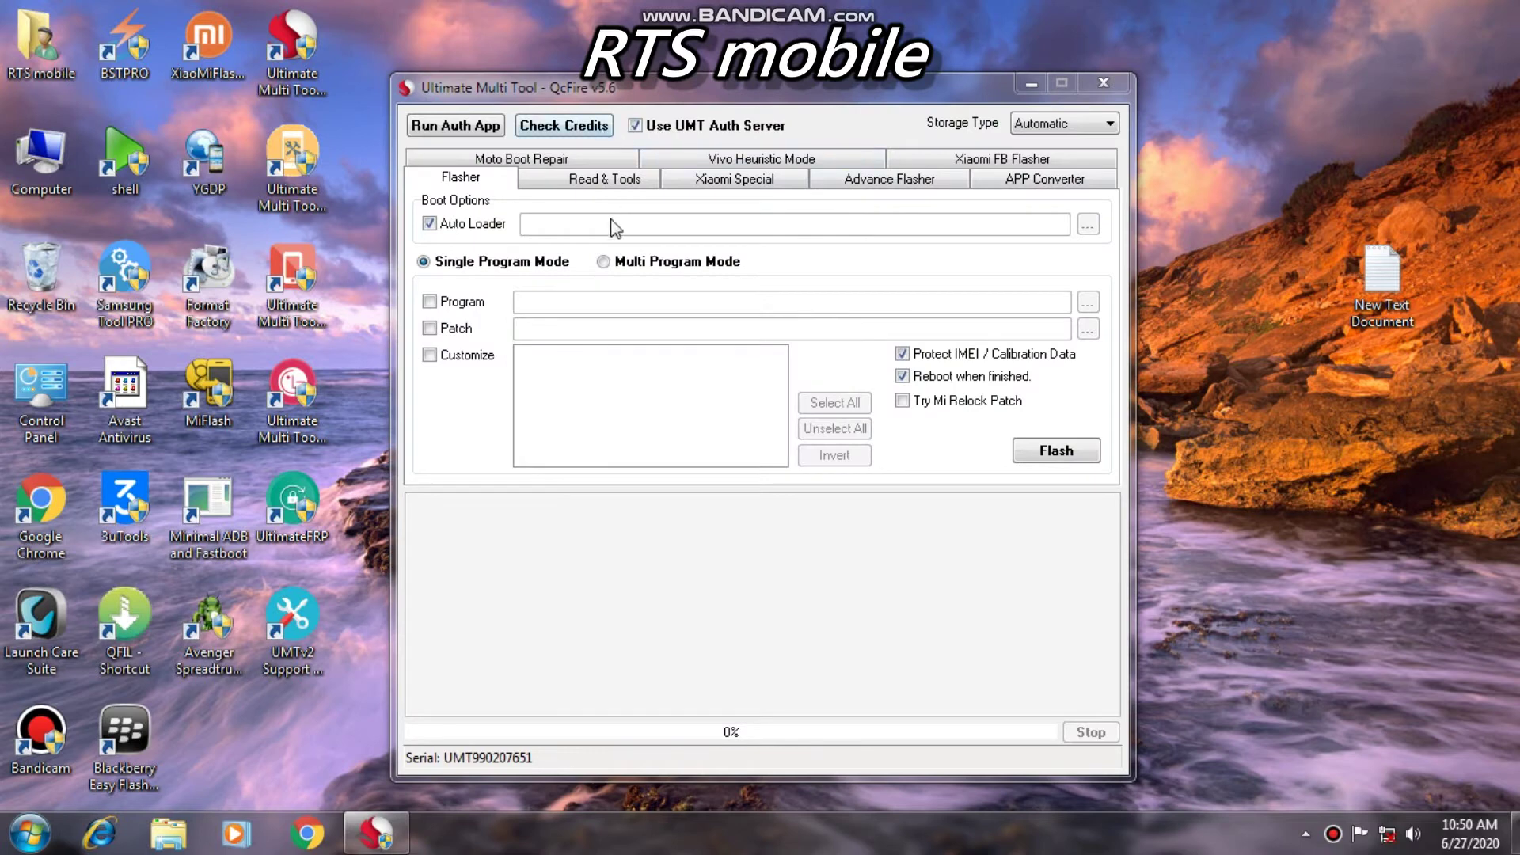
- Turn off the use of the UMT Auth Server and enable the Program file for flashing
{"action": "left_click", "coordinate": [637, 127]}
{"action": "left_click", "coordinate": [429, 302]}
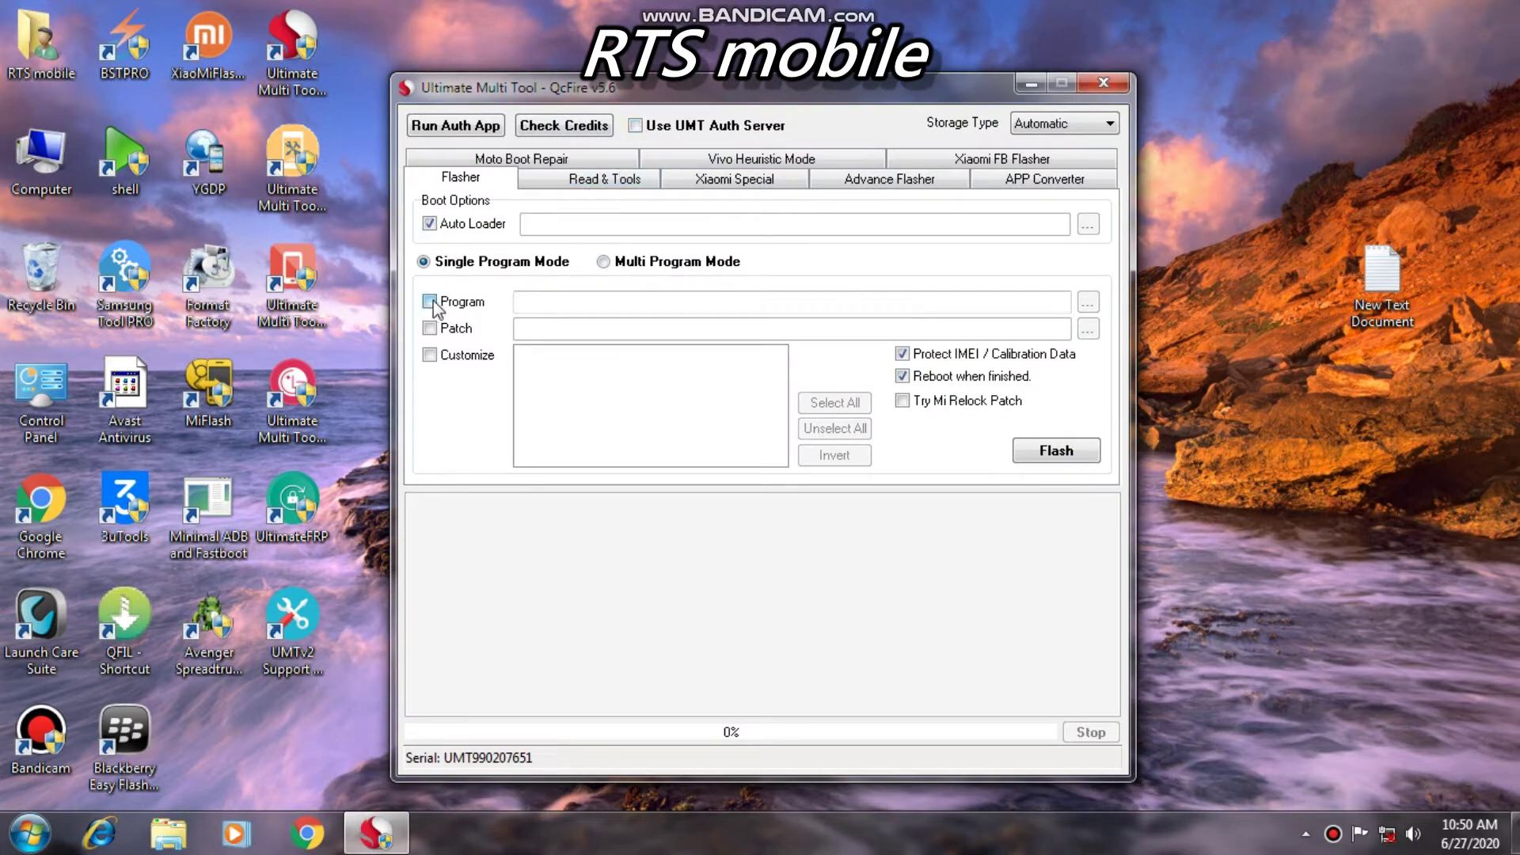
- Load the rawprogram0 program file from the whyred V11.0.3.0 firmware in E:\FLASH FILE ANDROID ALL\MI Redmi\MI NOTE 5 pro
{"action": "left_click", "coordinate": [1087, 301]}
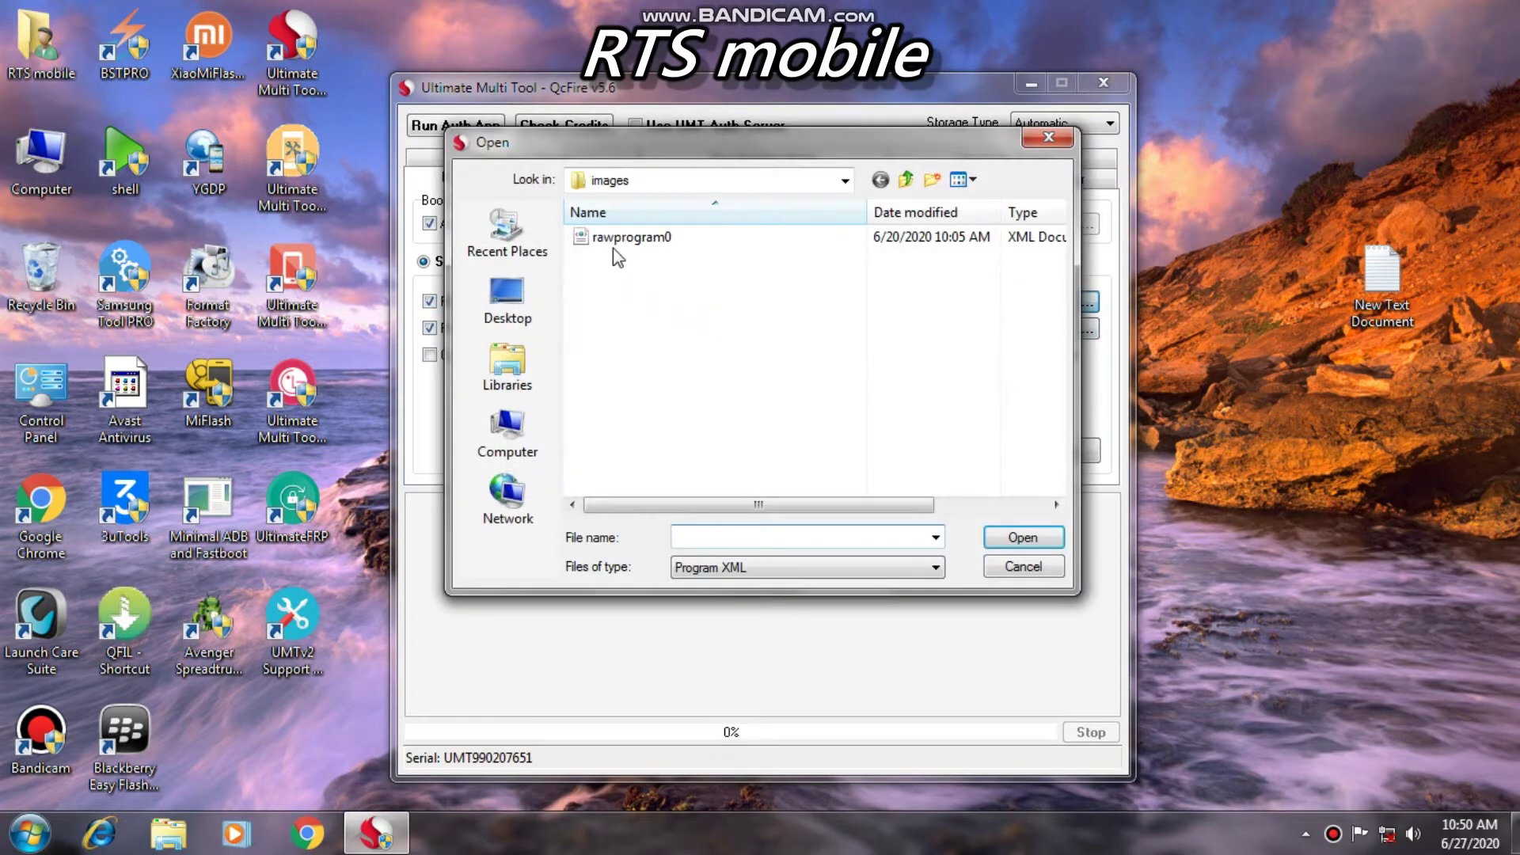
{"action": "left_click", "coordinate": [518, 432]}
{"action": "double_click", "coordinate": [625, 352]}
{"action": "double_click", "coordinate": [657, 278]}
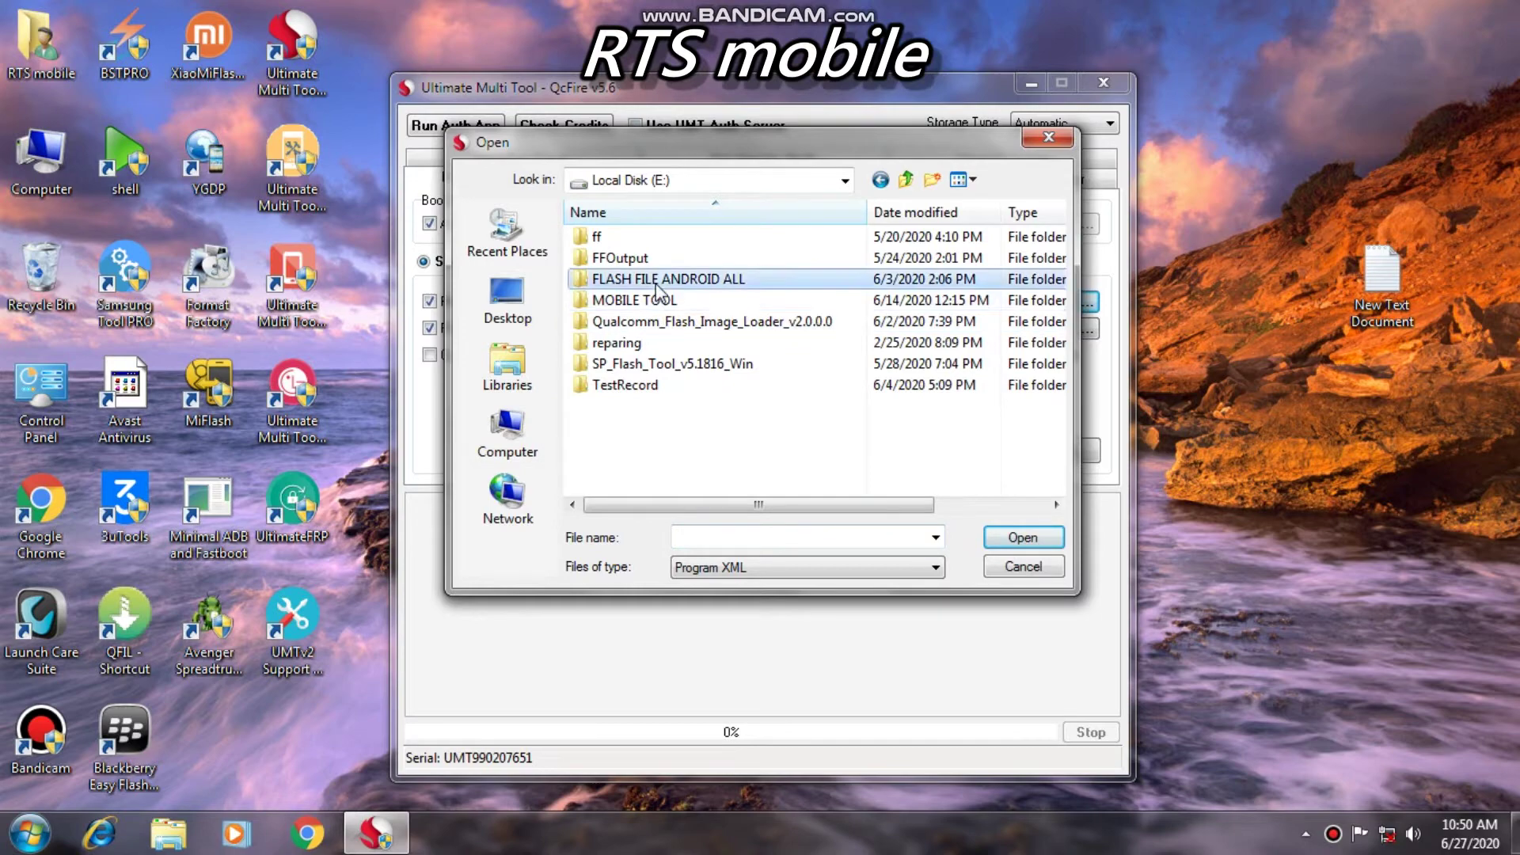
{"action": "scroll", "coordinate": [656, 331], "scroll_direction": "down", "scroll_amount": 3}
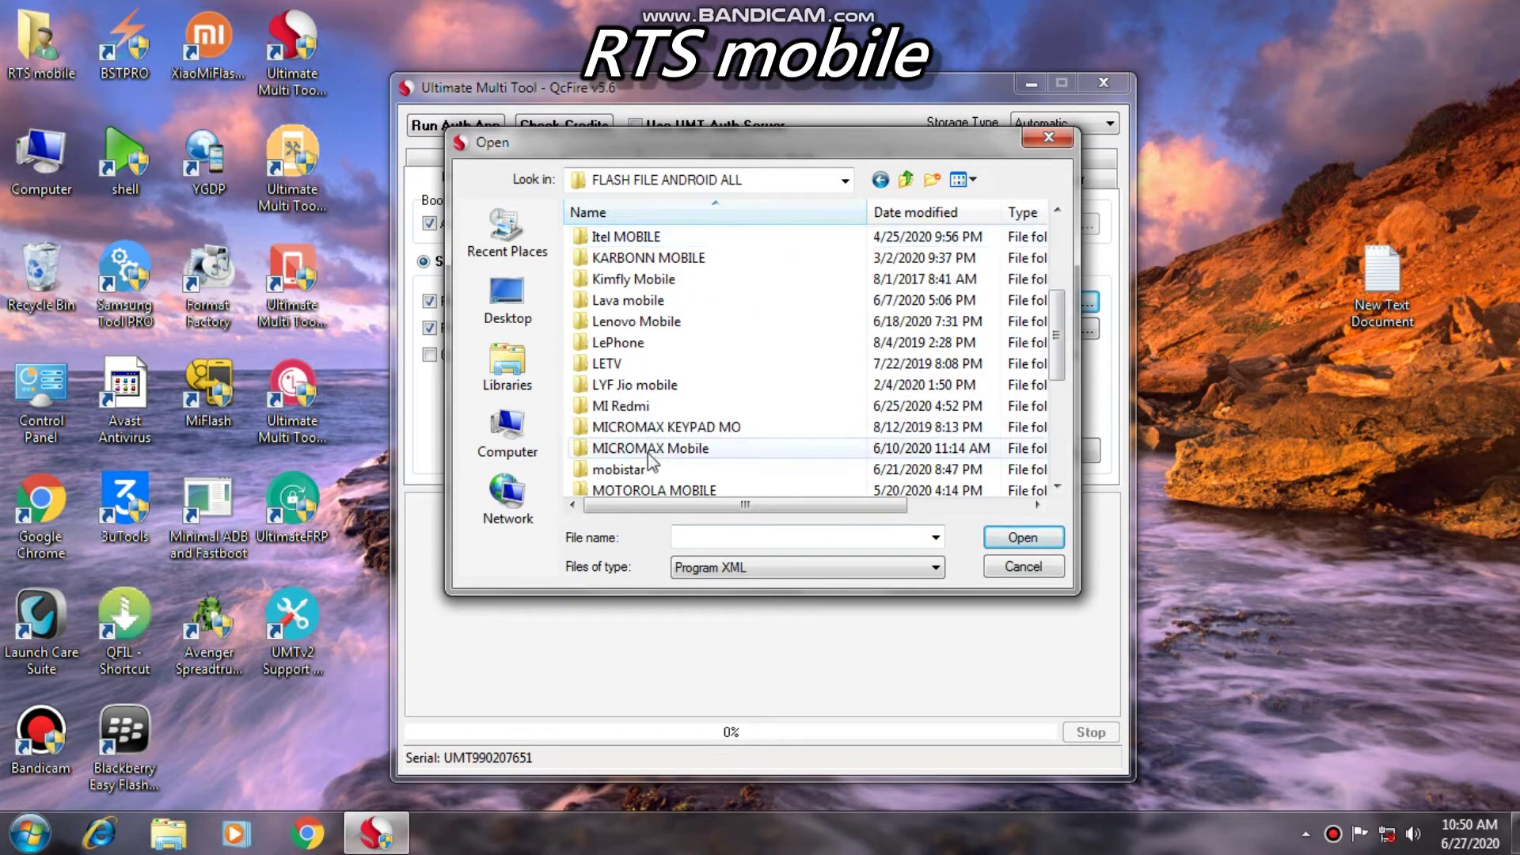
{"action": "double_click", "coordinate": [639, 405]}
{"action": "scroll", "coordinate": [643, 430], "scroll_direction": "down", "scroll_amount": 2}
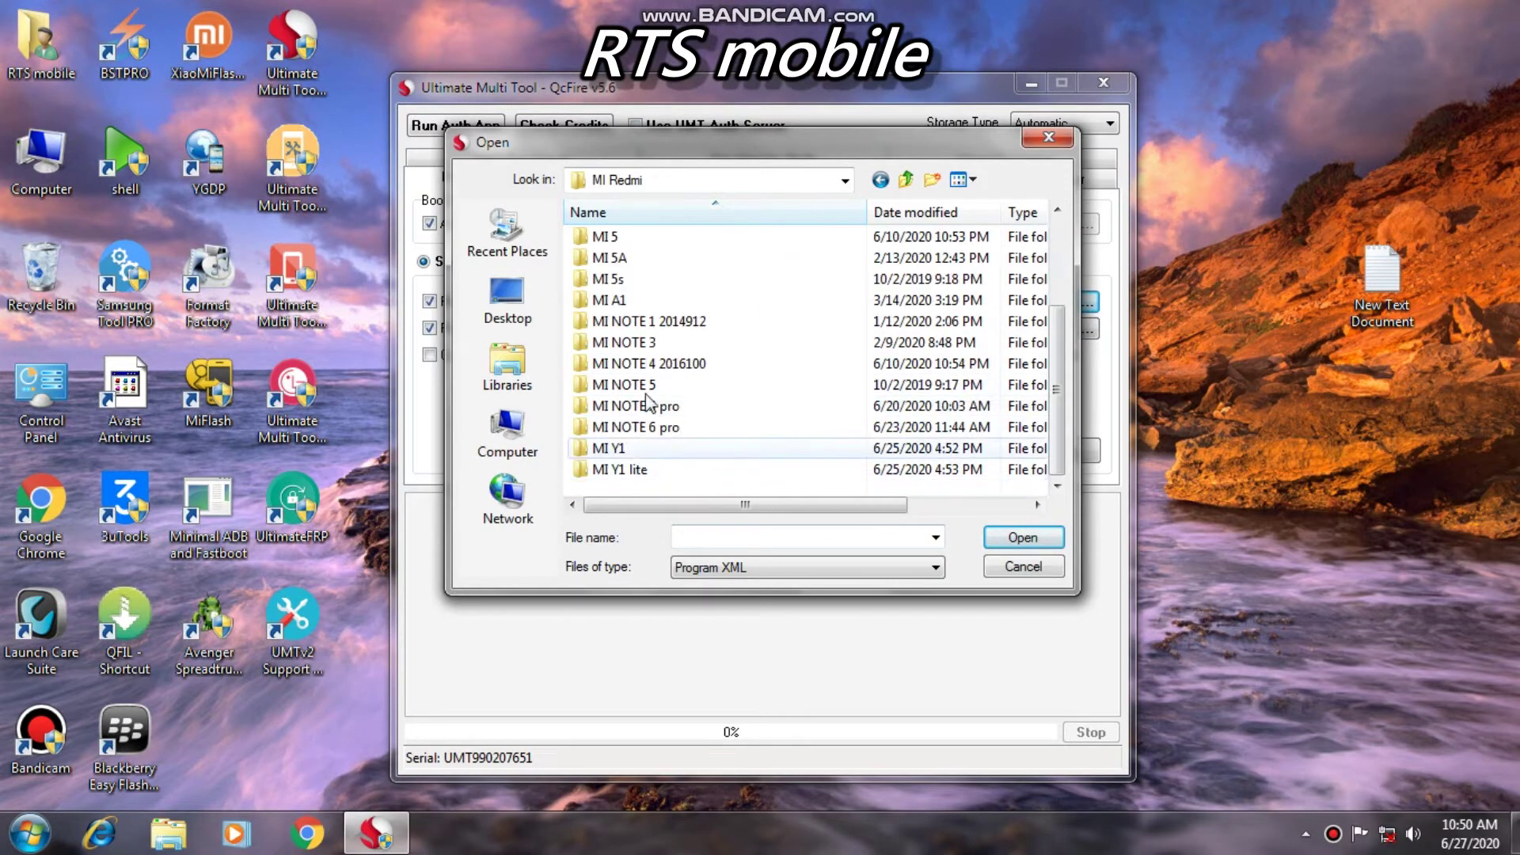
{"action": "double_click", "coordinate": [648, 406]}
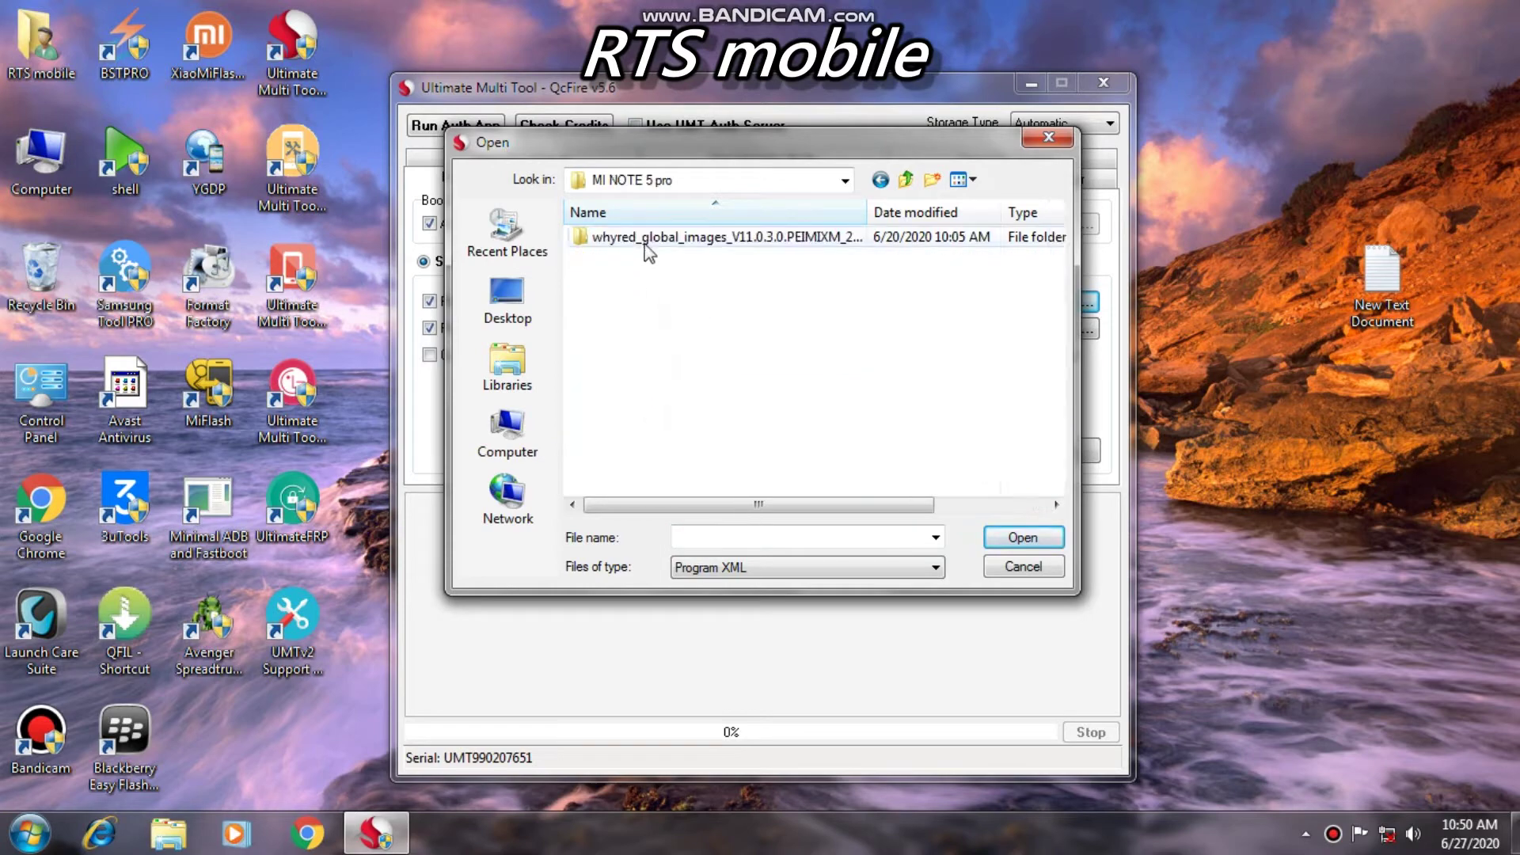
{"action": "double_click", "coordinate": [646, 237]}
{"action": "double_click", "coordinate": [646, 237]}
{"action": "double_click", "coordinate": [646, 239]}
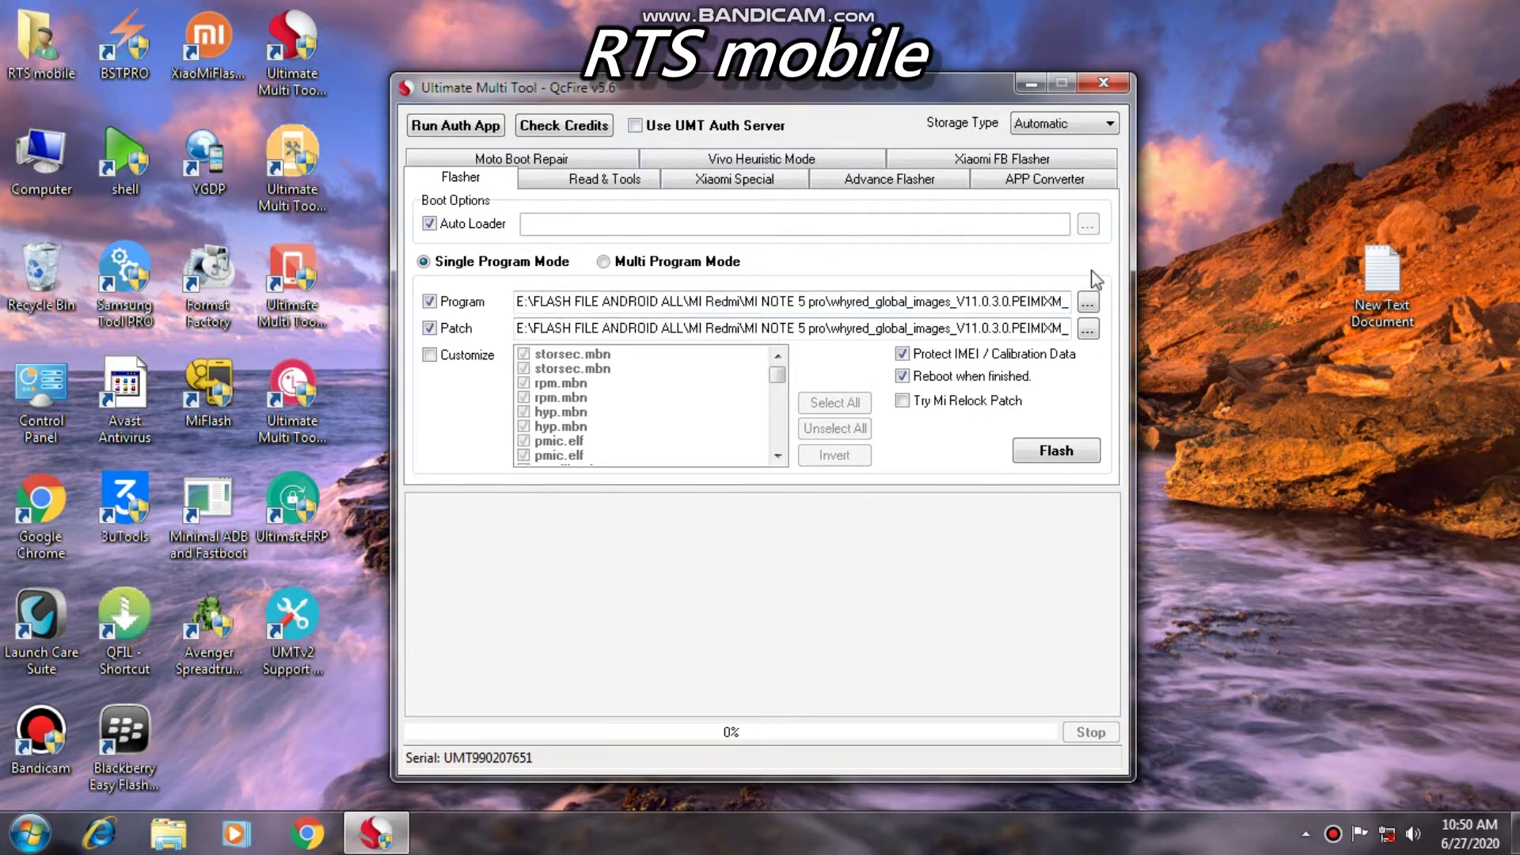
- Write "connect edl mode phone" in the desktop's New Text Document in Notepad and minimize it
{"action": "double_click", "coordinate": [1369, 299]}
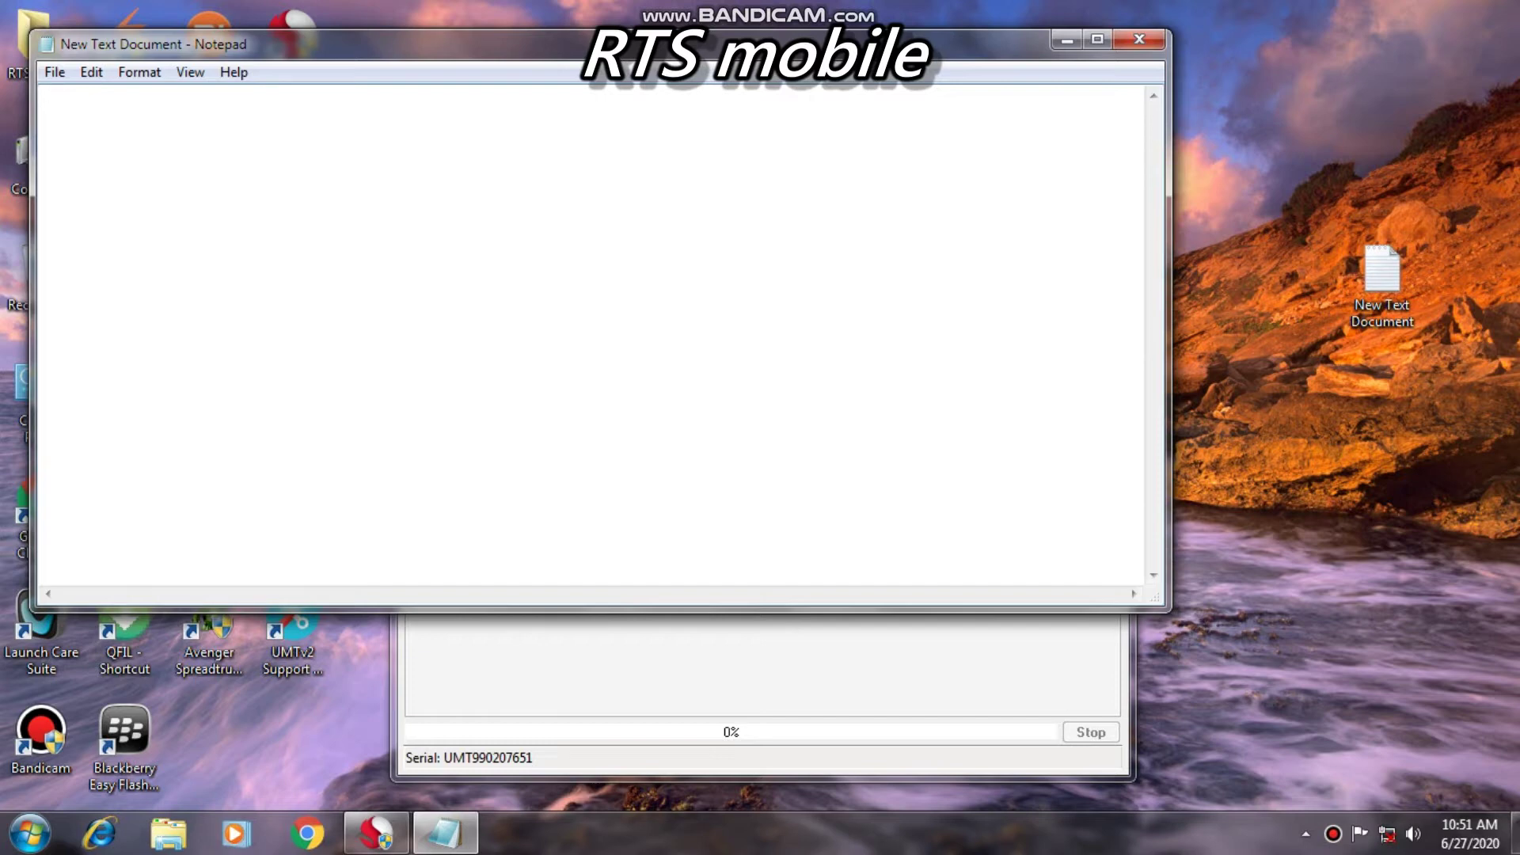
{"action": "type", "text": "connect edl mode phon"}
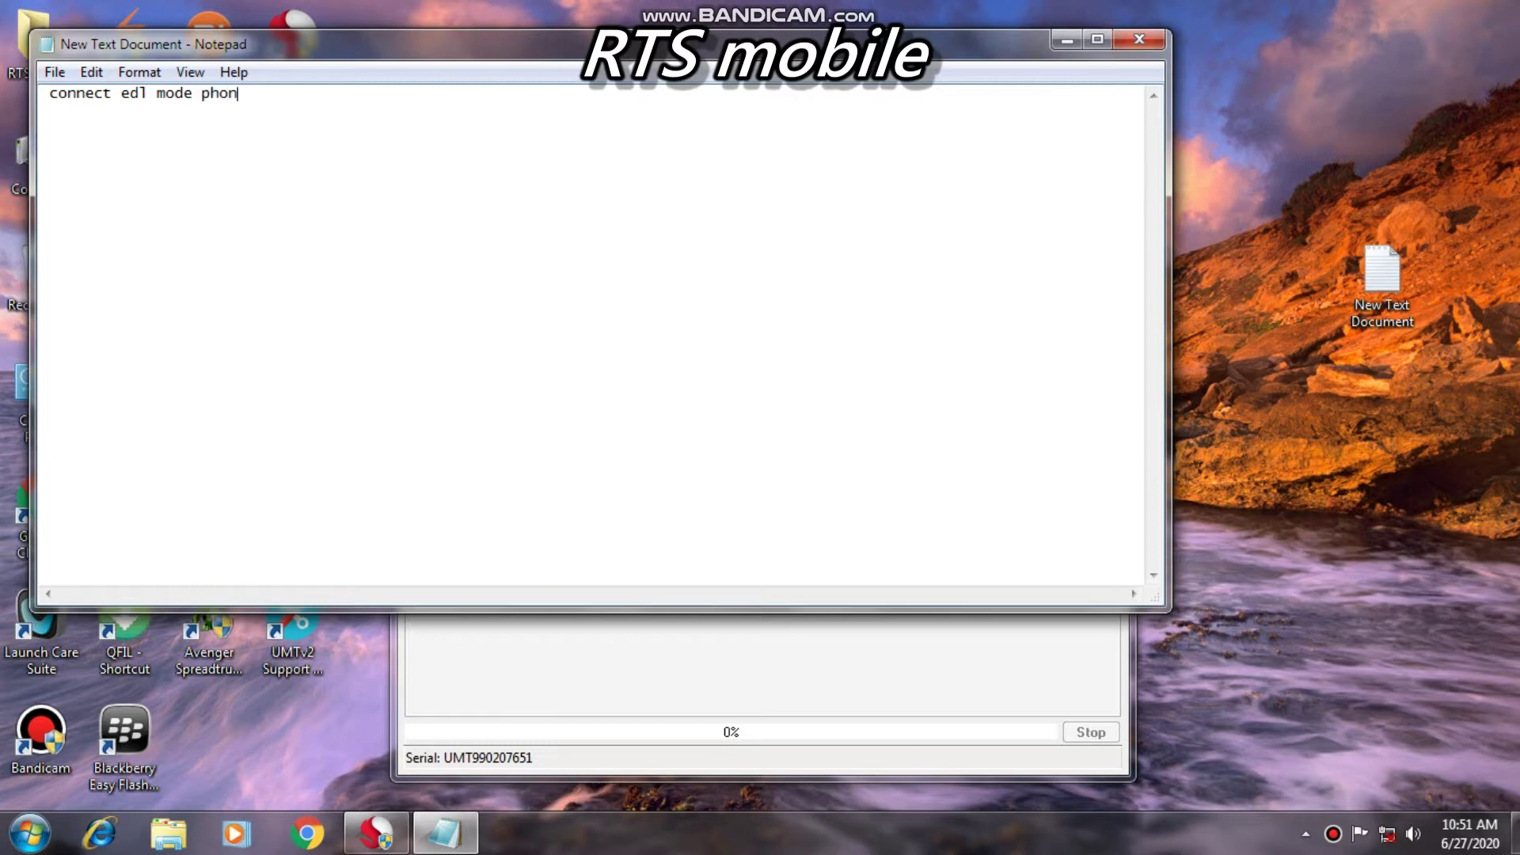
{"action": "type", "text": "e"}
{"action": "left_click", "coordinate": [1066, 40]}
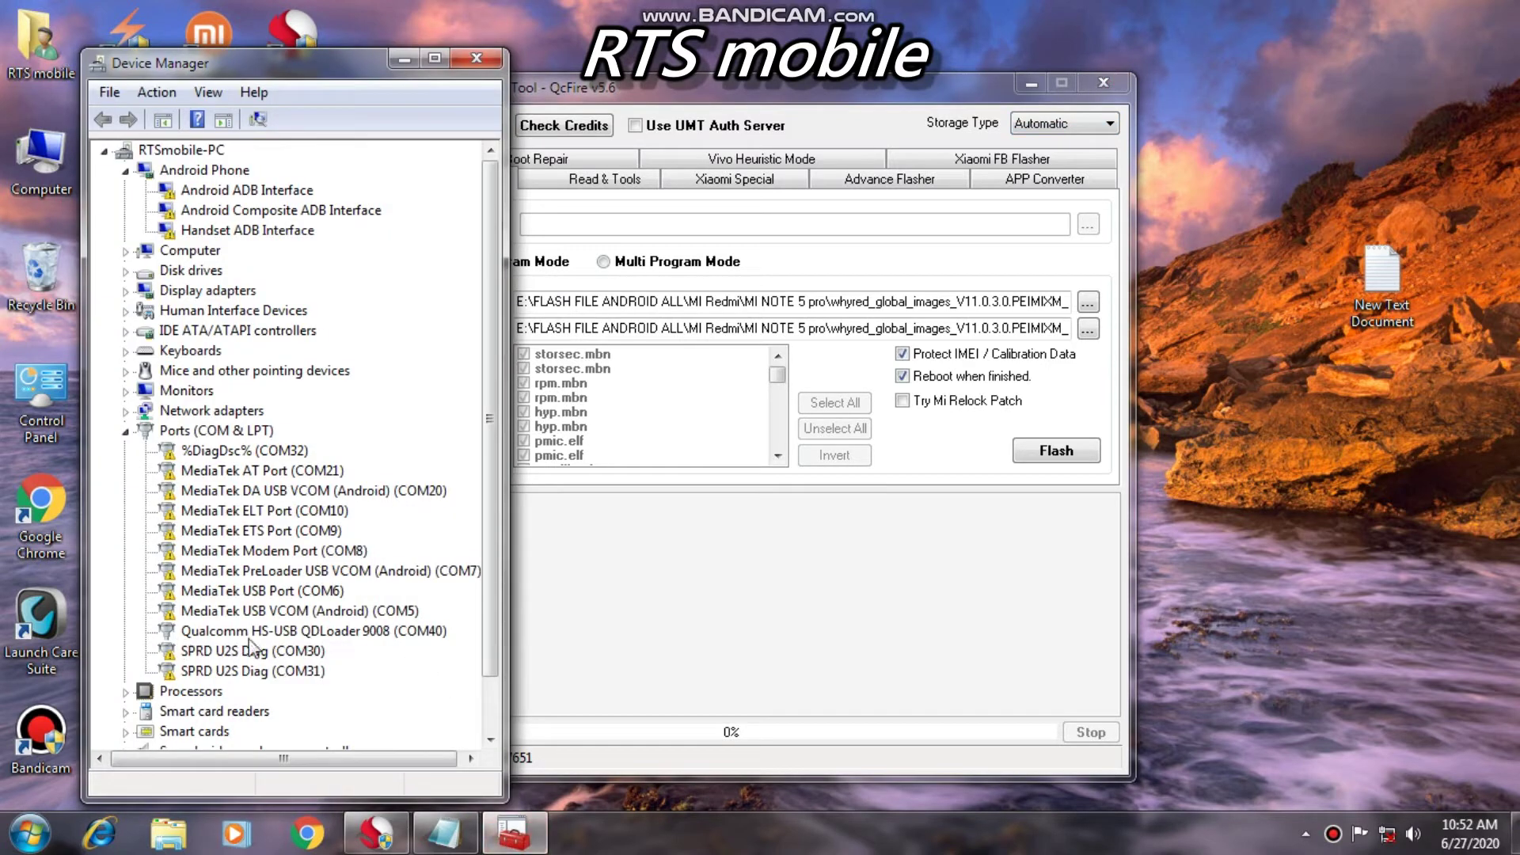
- Try to flash the loaded whyred firmware to the connected phone in single program mode with Auto Loader
{"action": "left_click", "coordinate": [404, 60]}
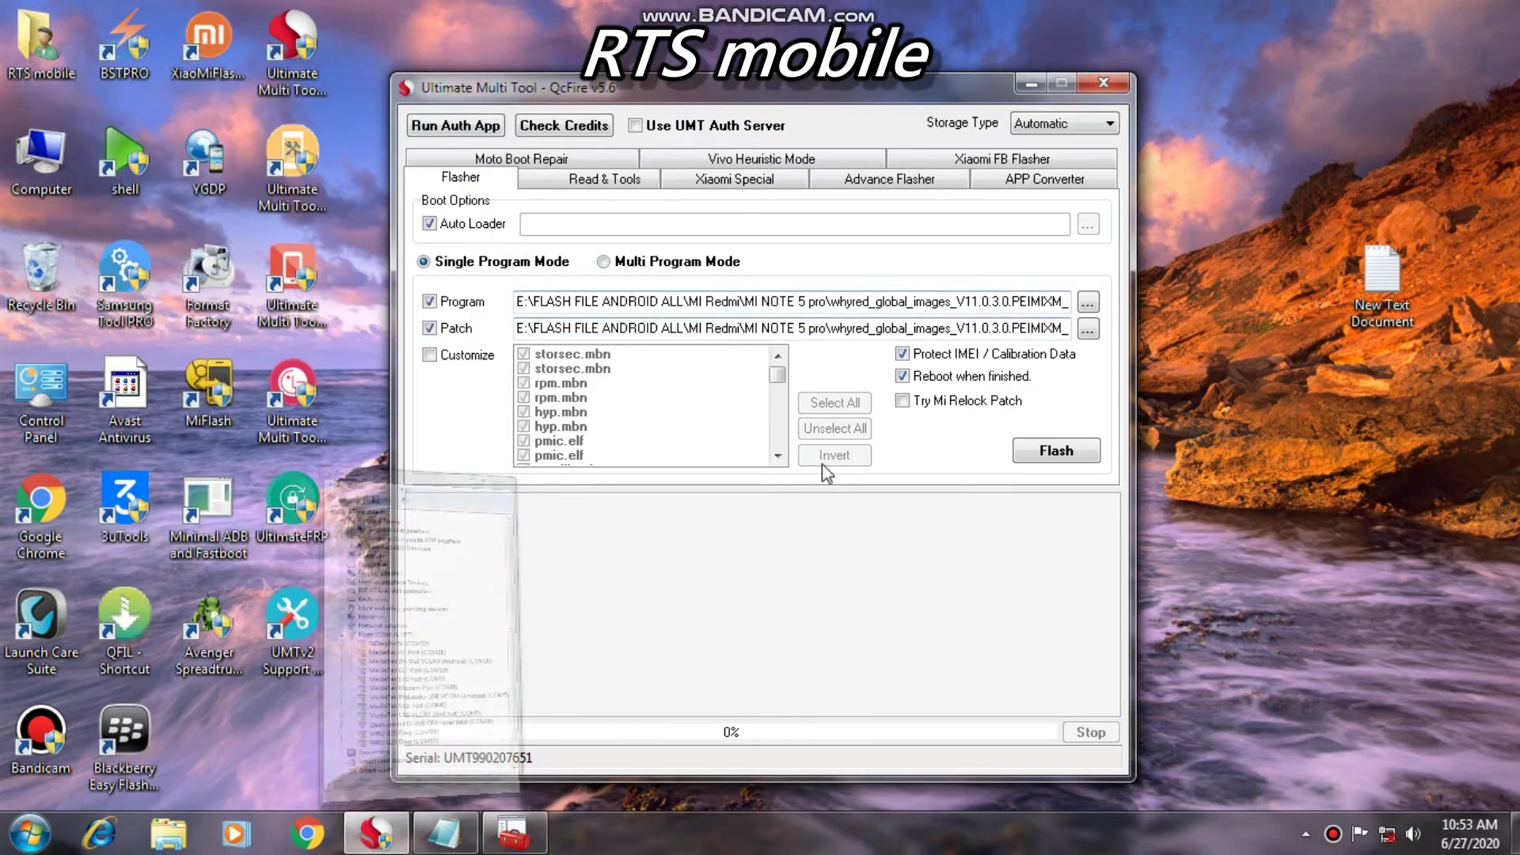
{"action": "left_click", "coordinate": [1034, 455]}
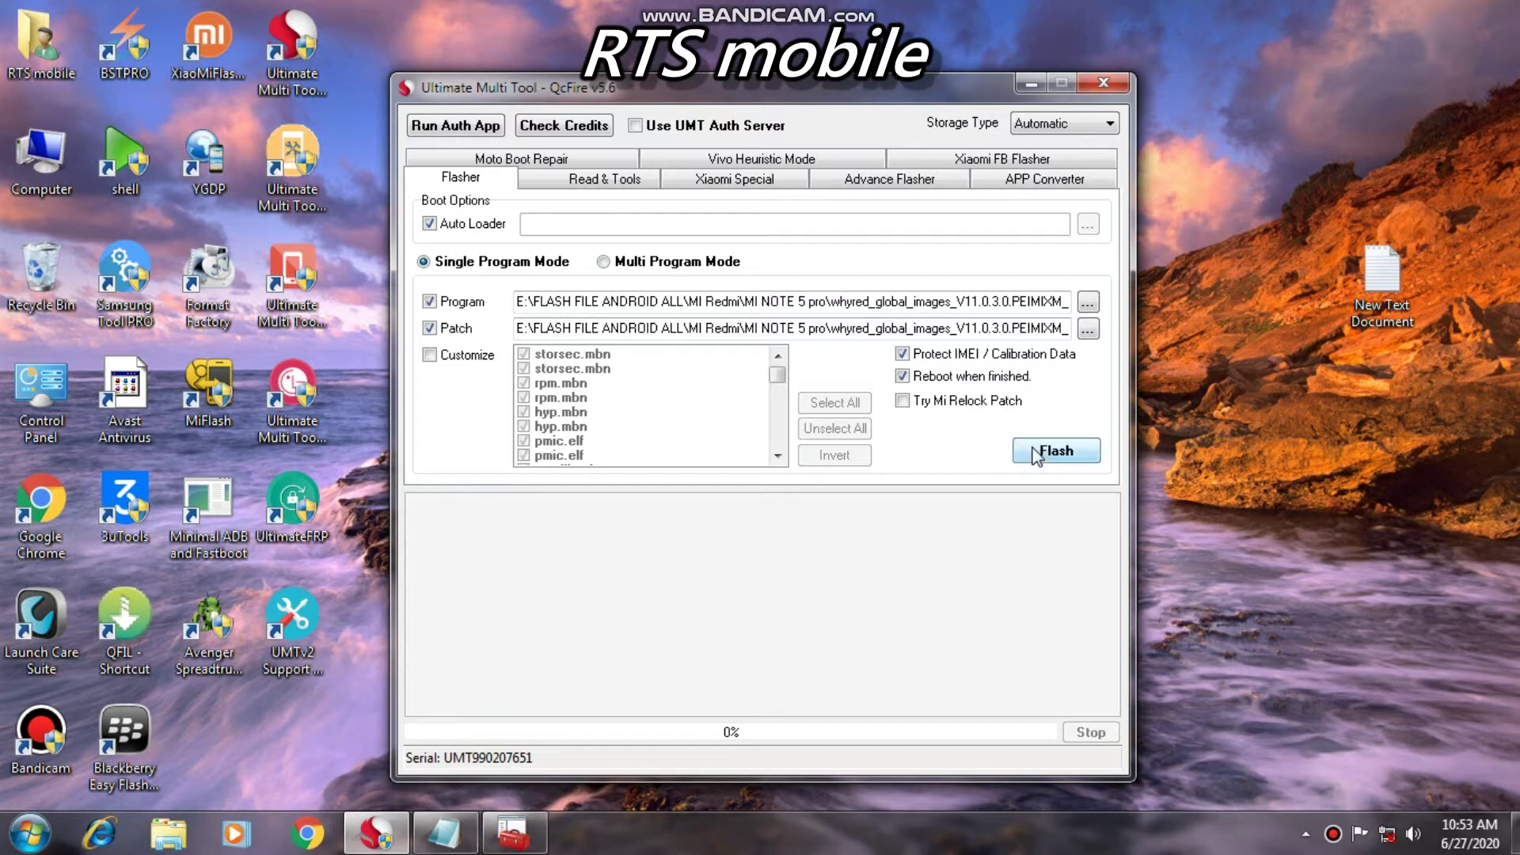
{"action": "left_click", "coordinate": [1035, 455]}
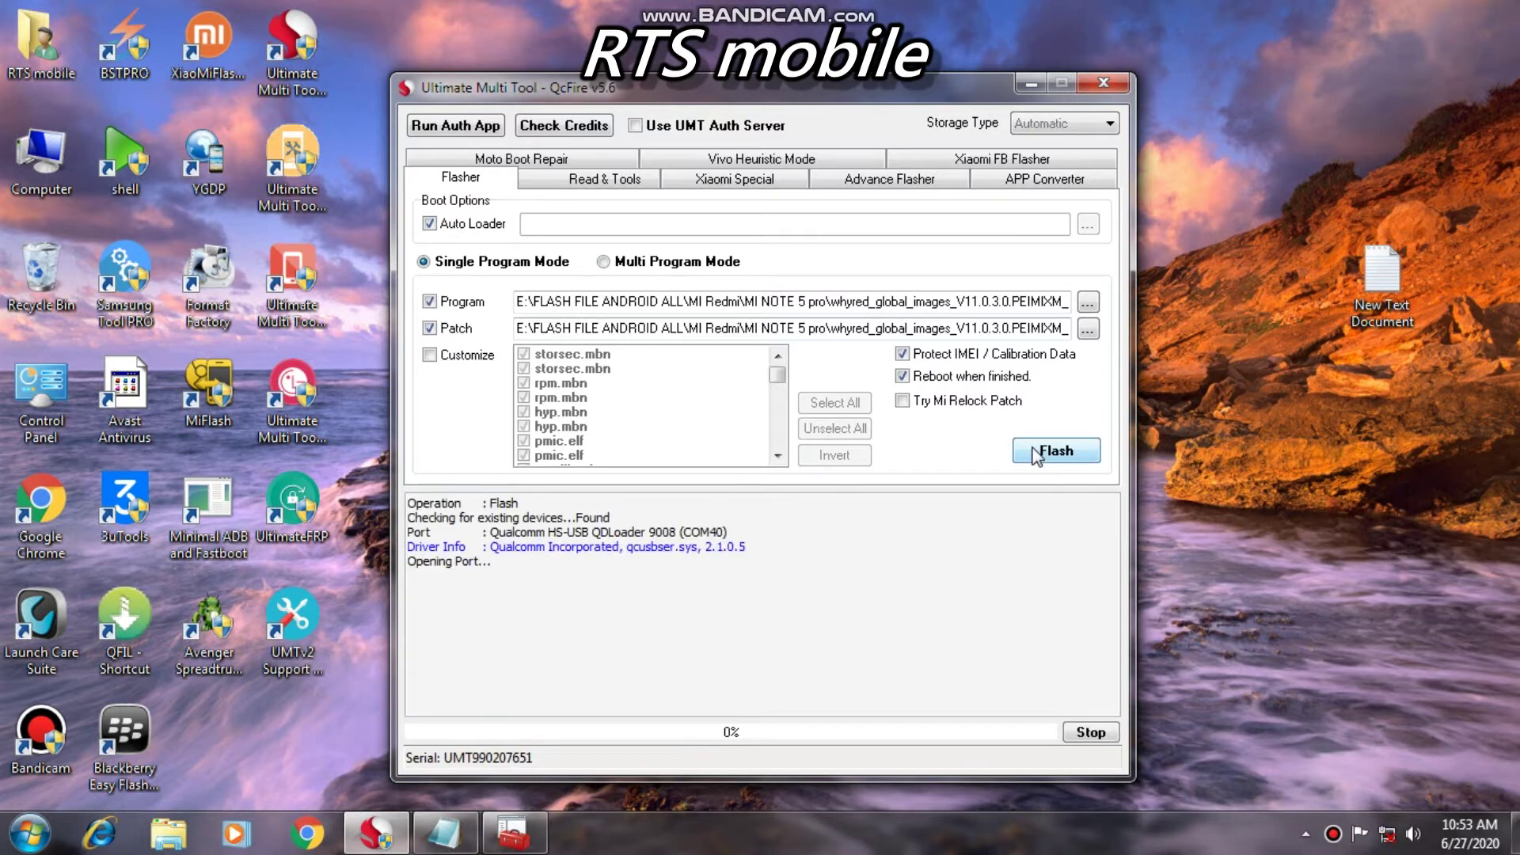
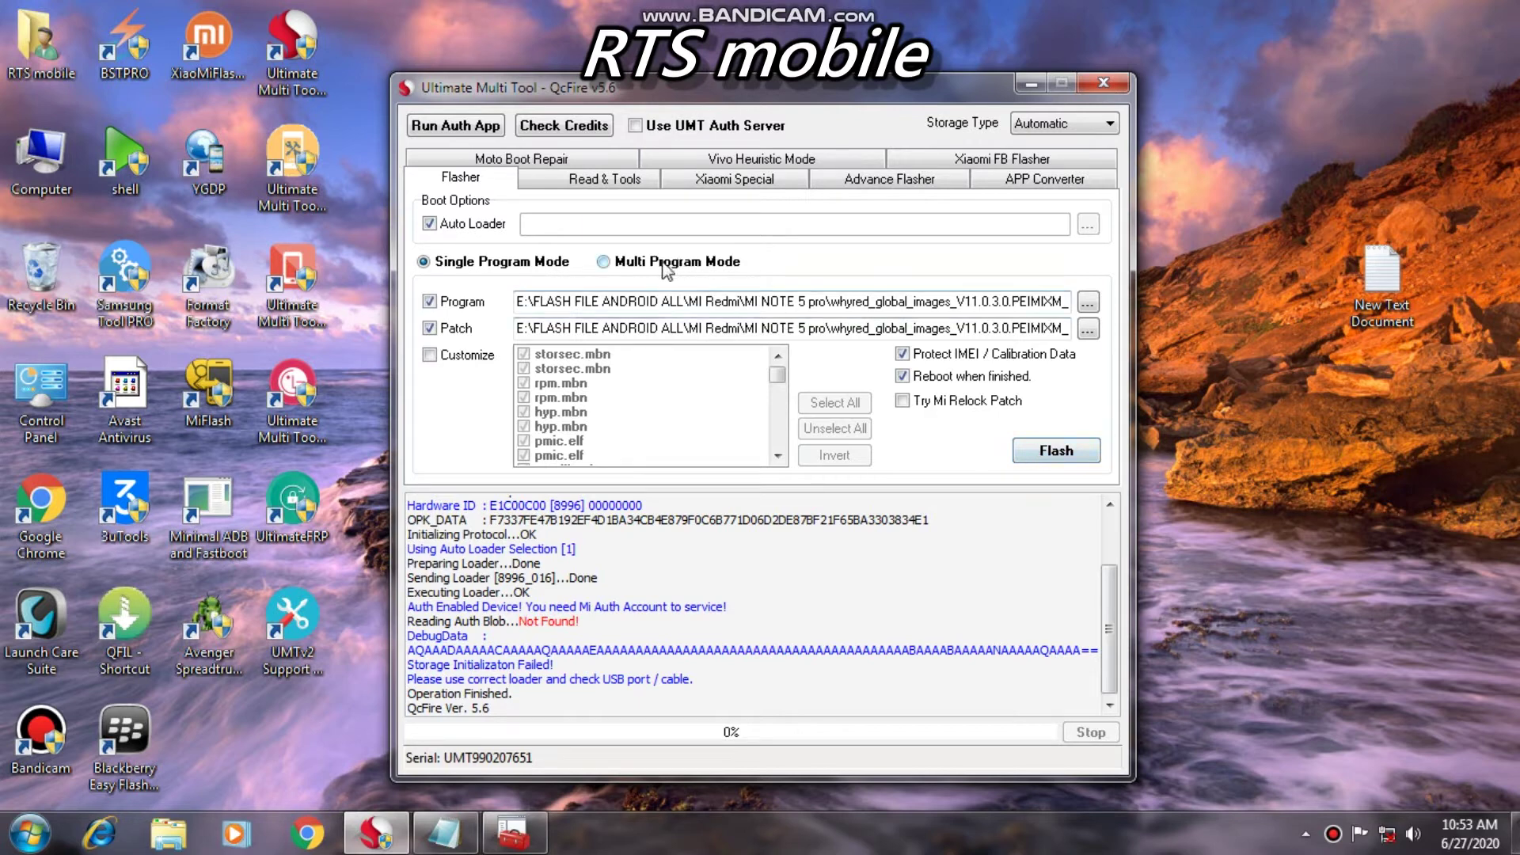
{"action": "left_click", "coordinate": [428, 227]}
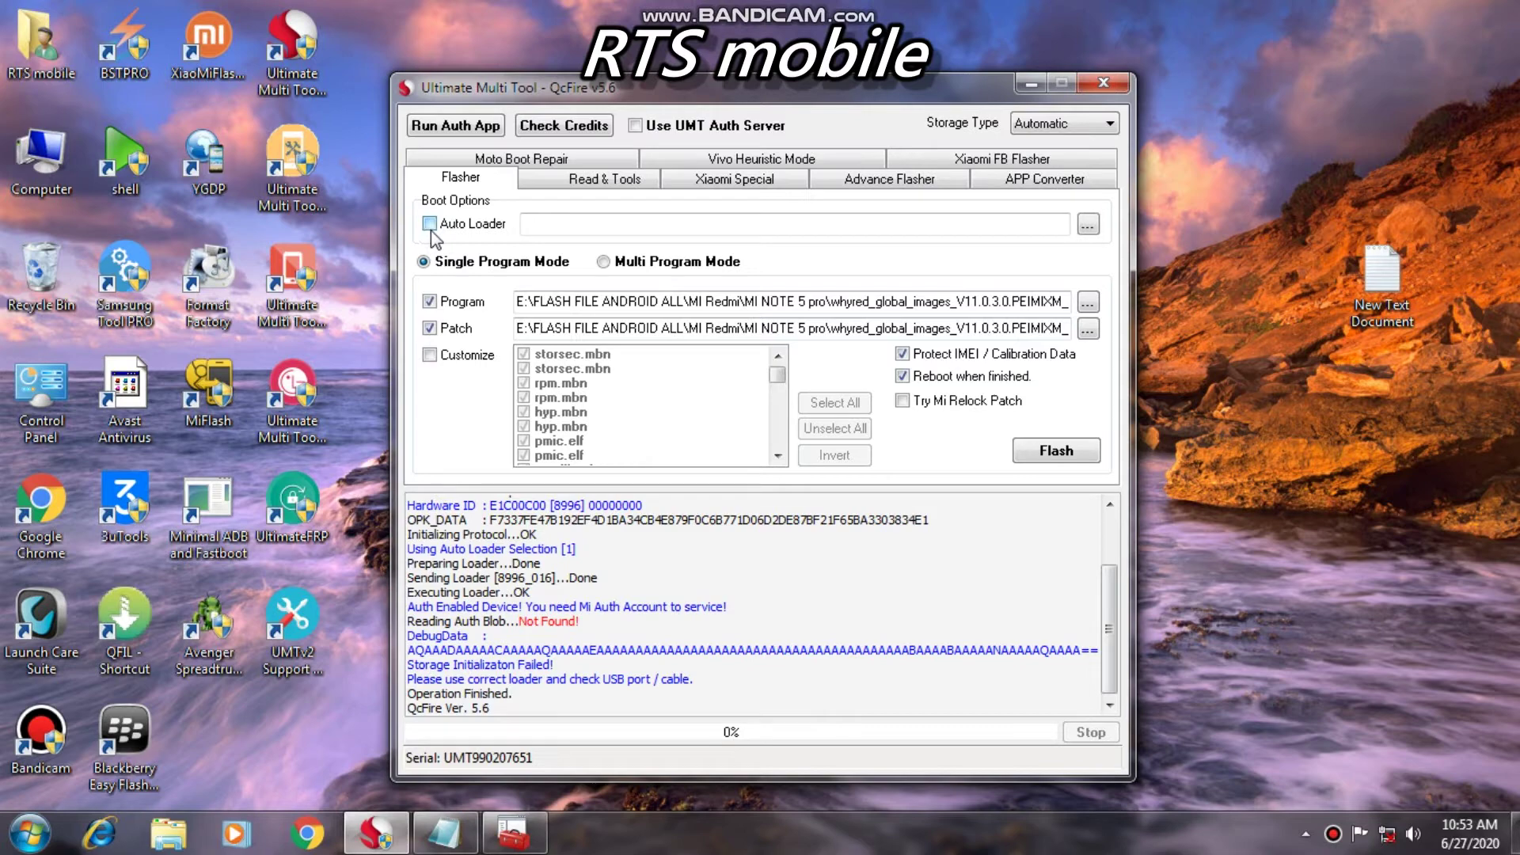
{"action": "left_click", "coordinate": [457, 227]}
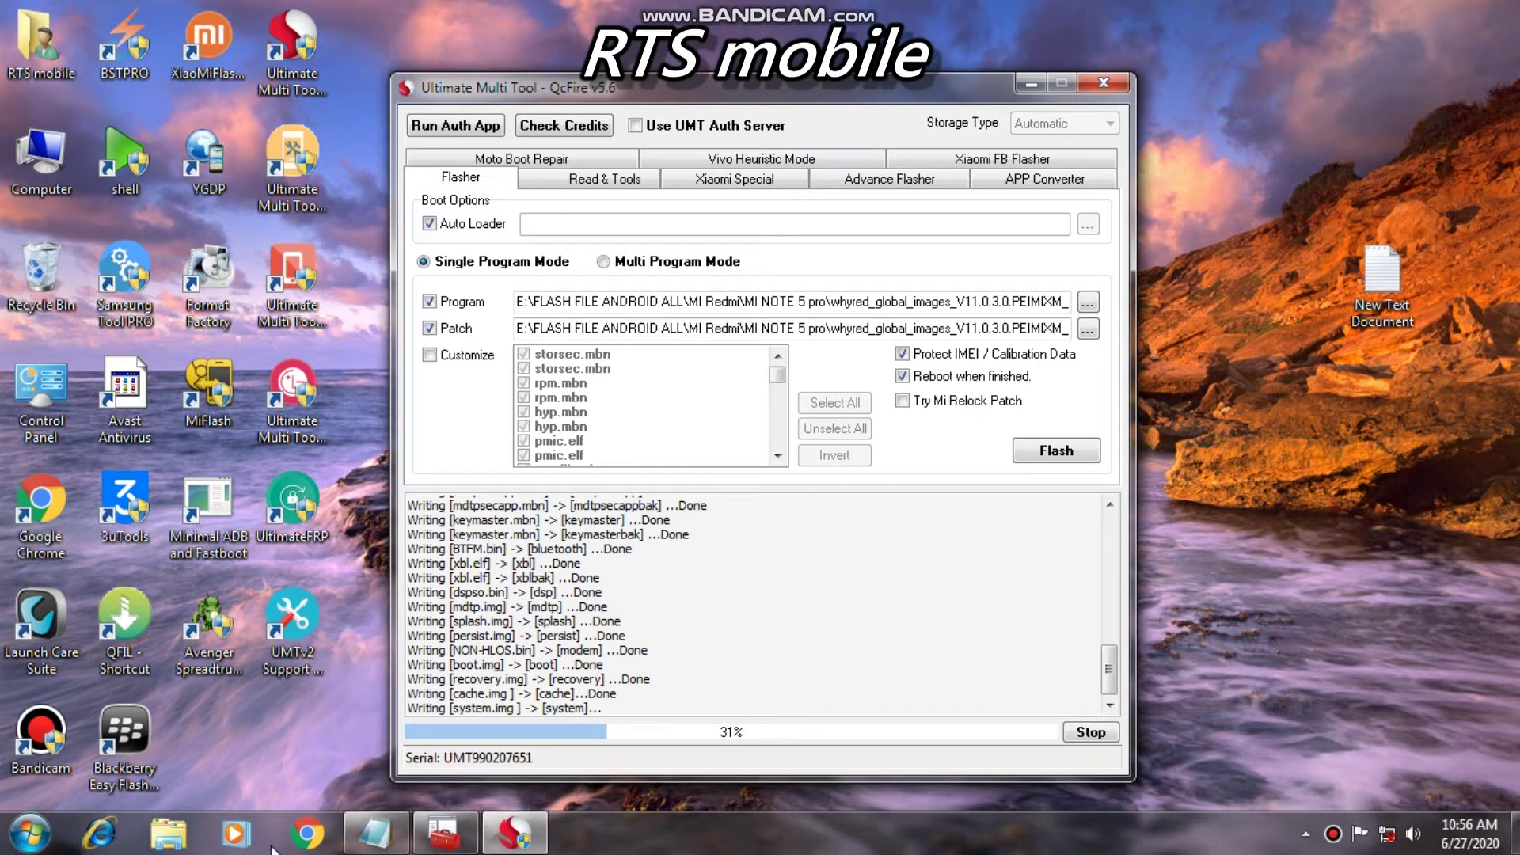
- Add the line "please close tool and reopen then flash" to the Notepad note and minimize it
{"action": "mouse_move", "coordinate": [355, 836]}
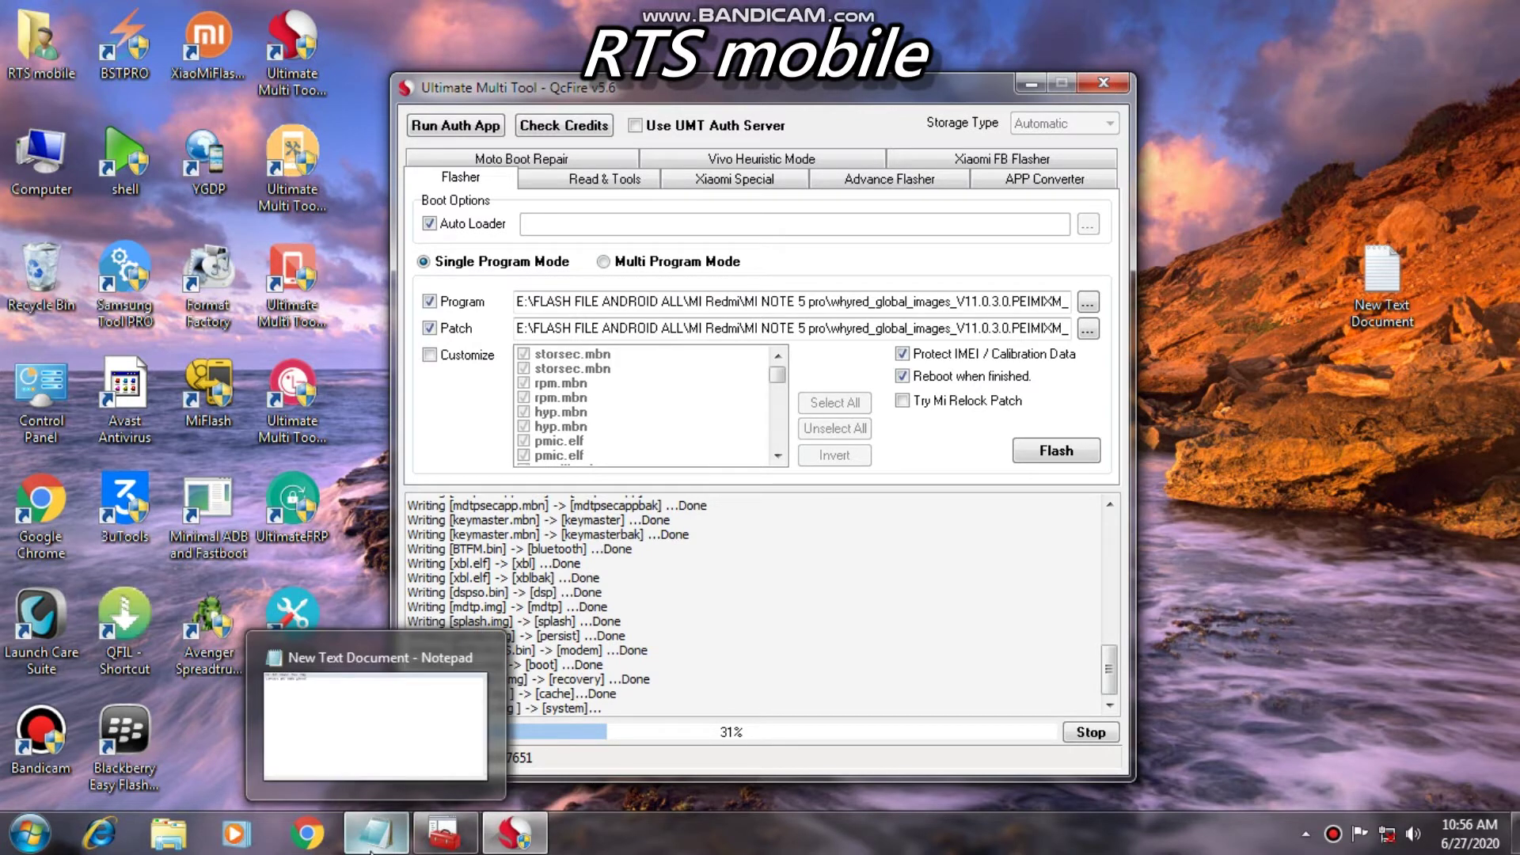
{"action": "left_click", "coordinate": [372, 847]}
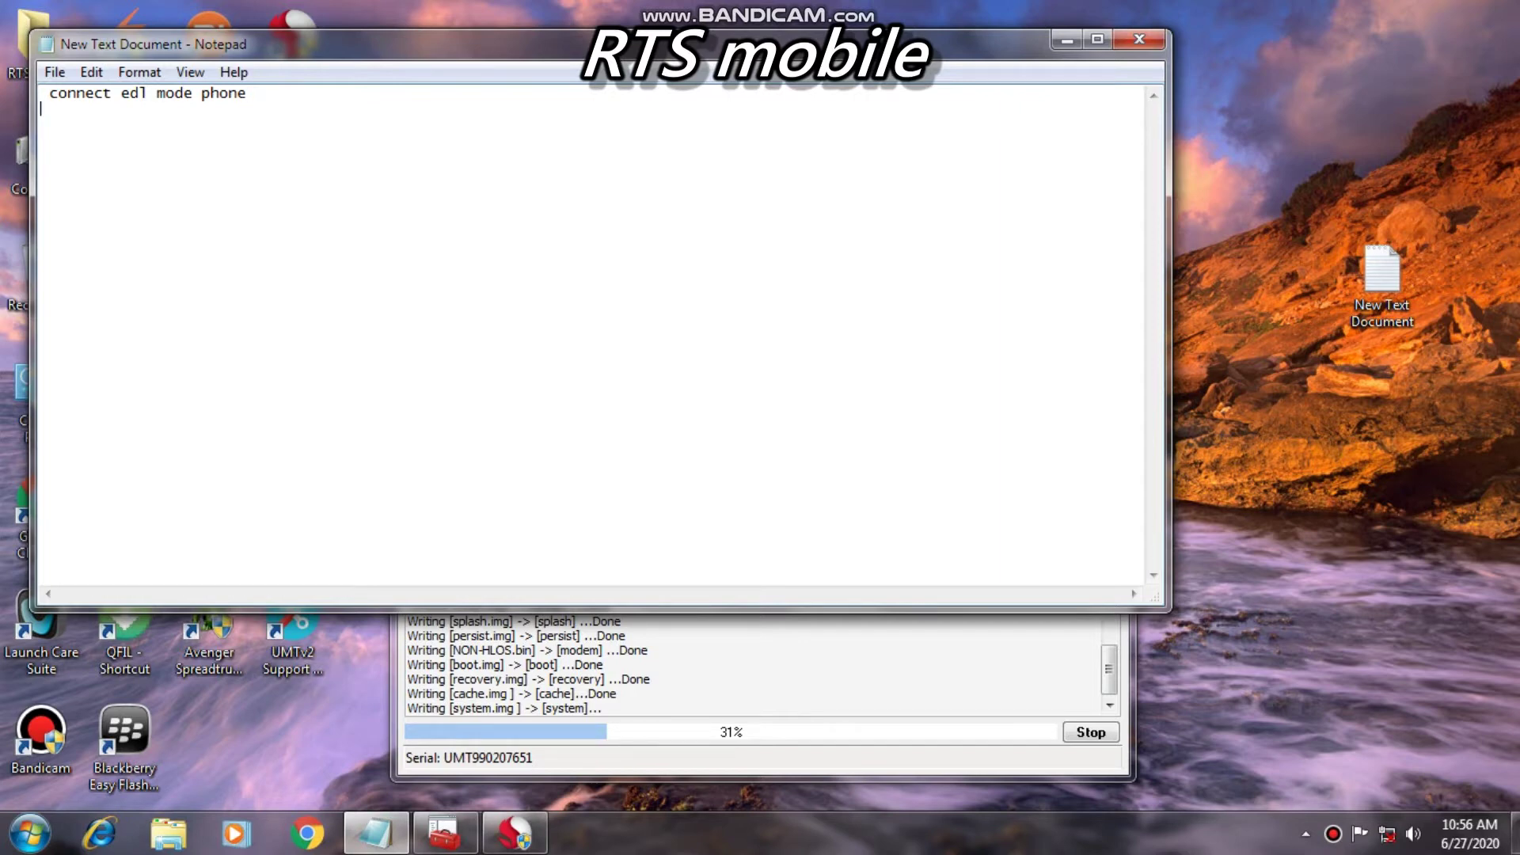
{"action": "type", "text": "plea"}
{"action": "key", "text": "BackSpace"}
{"action": "type", "text": "e close"}
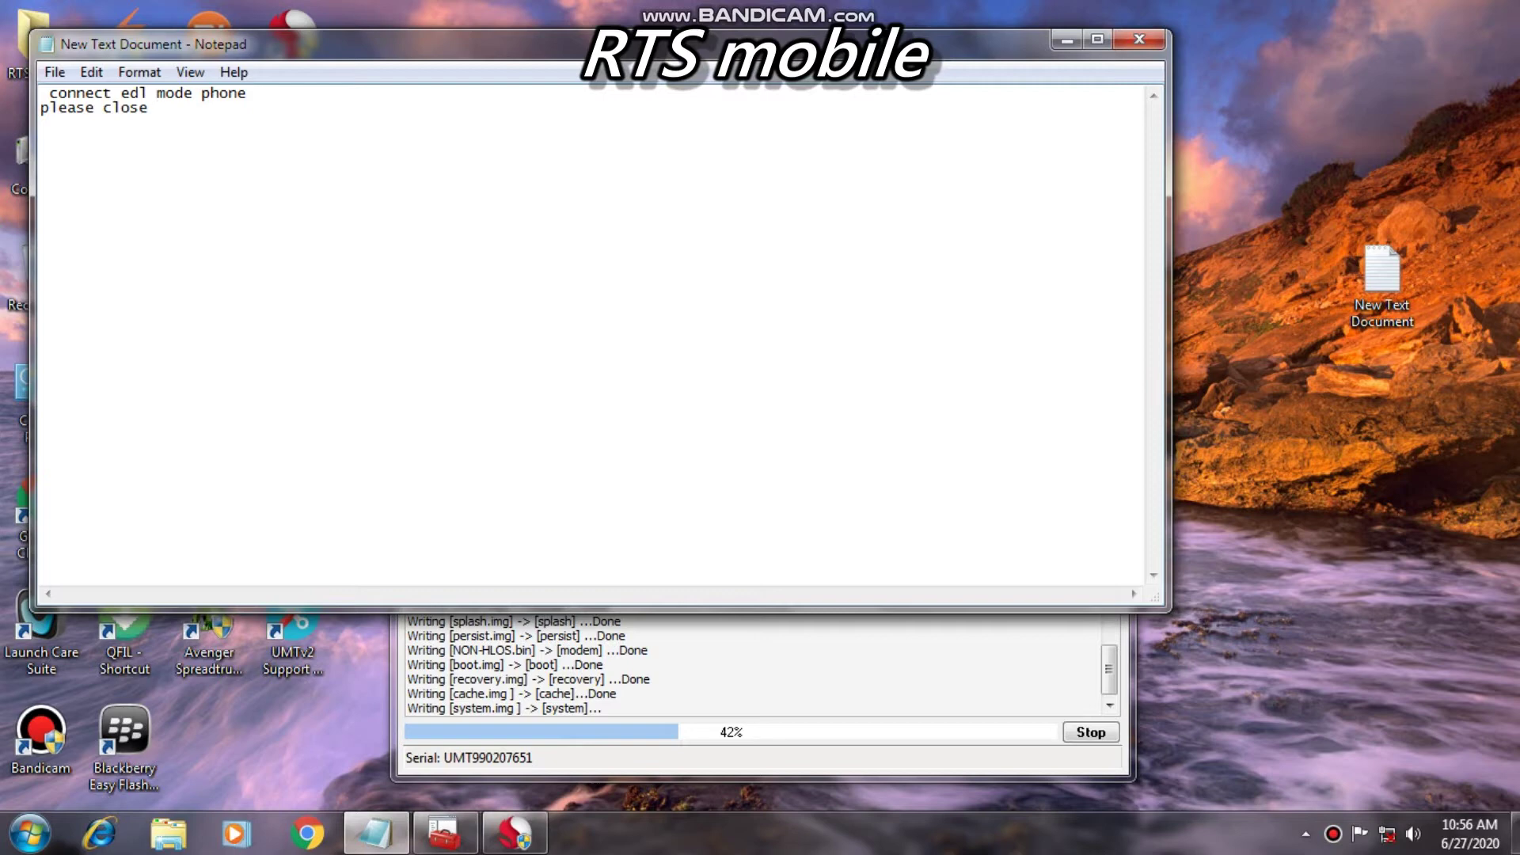
{"action": "type", "text": " tool and"}
{"action": "type", "text": "r"}
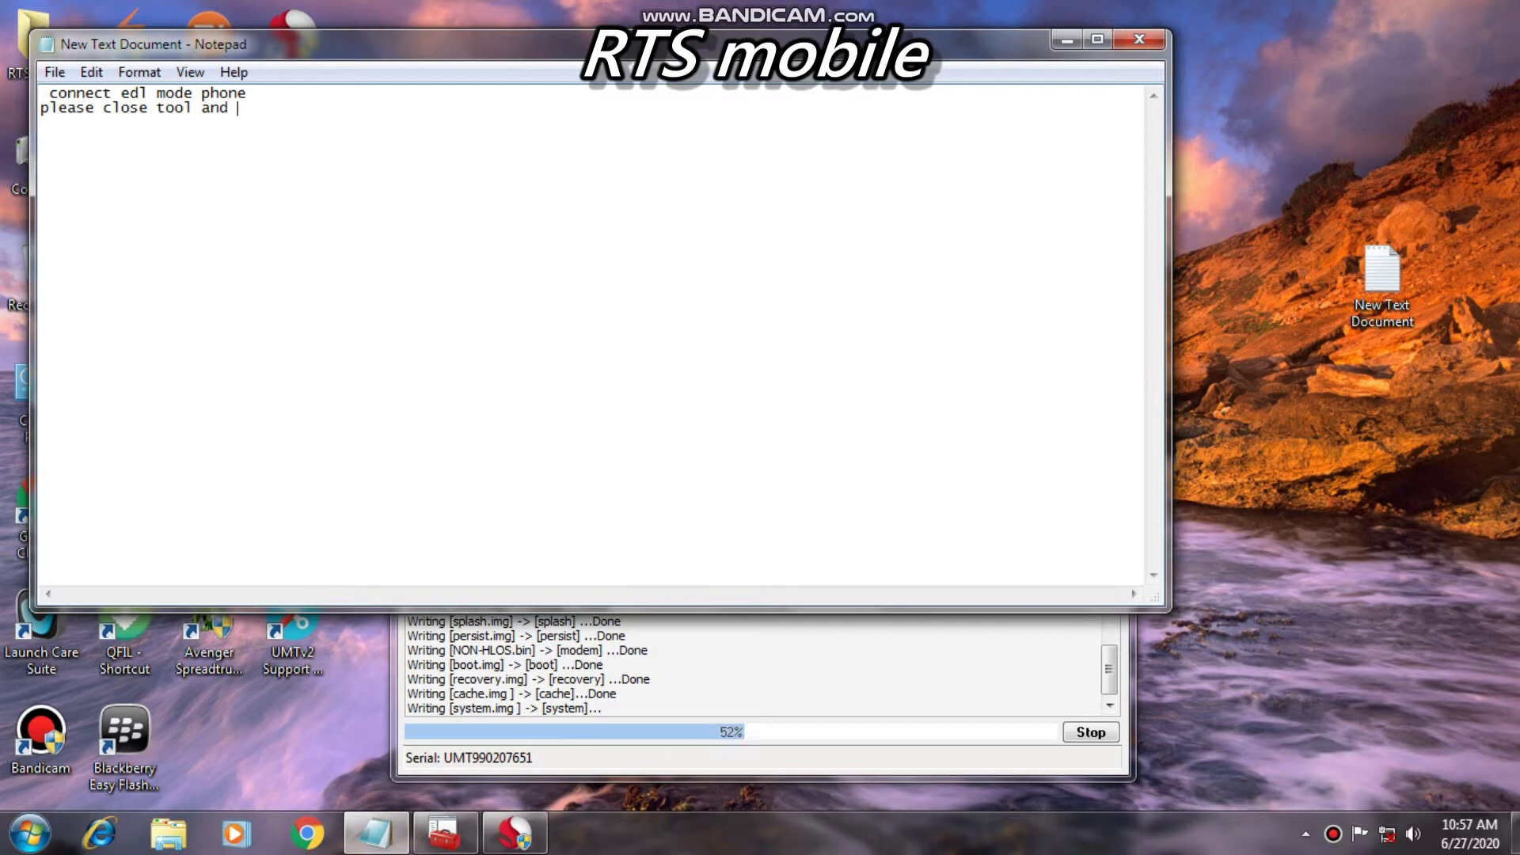
{"action": "type", "text": "e"}
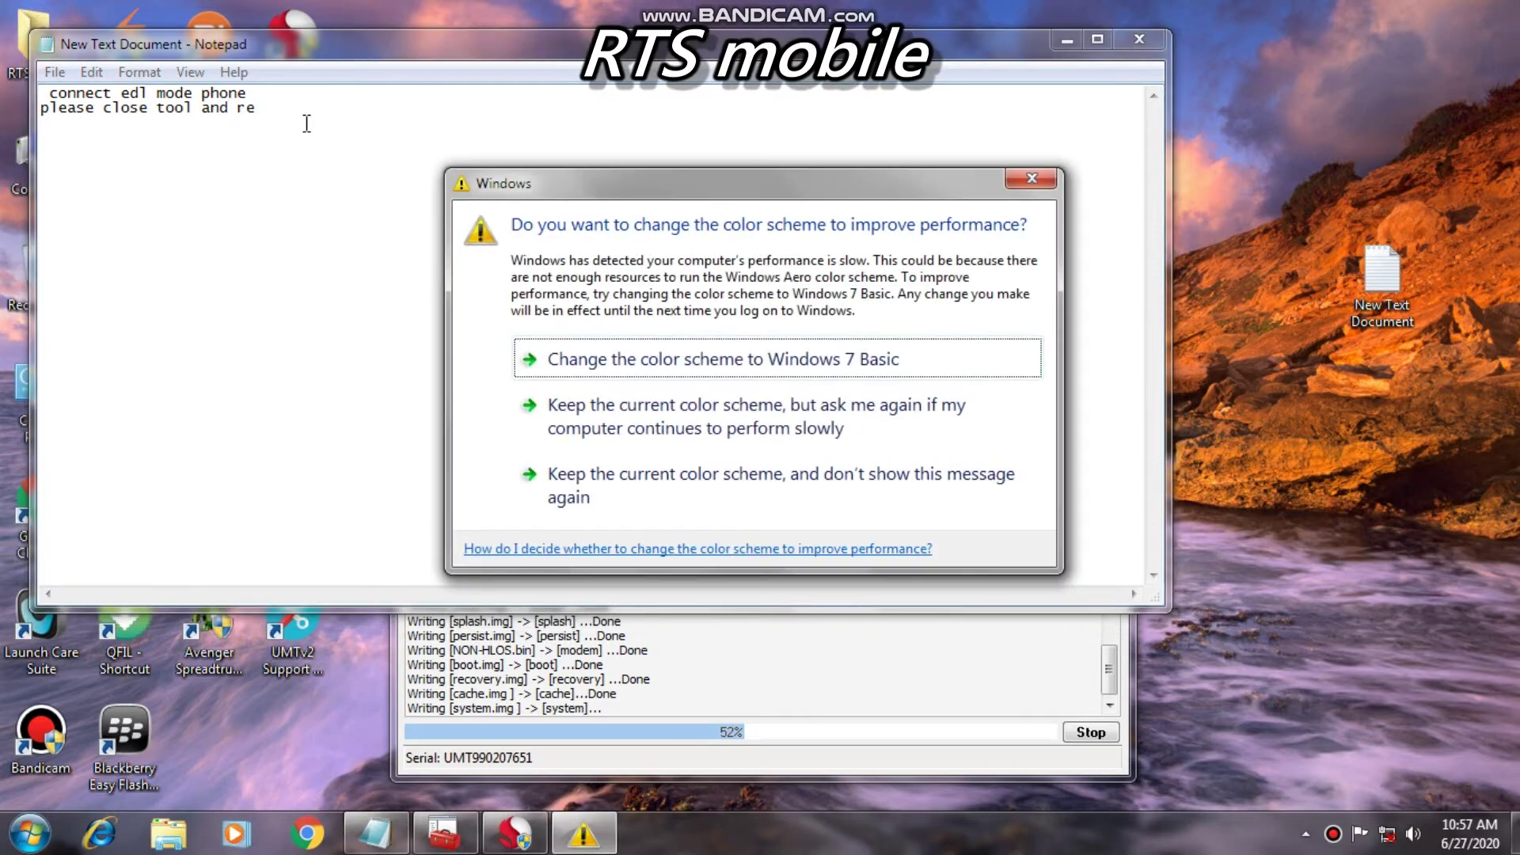
{"action": "type", "text": "open"}
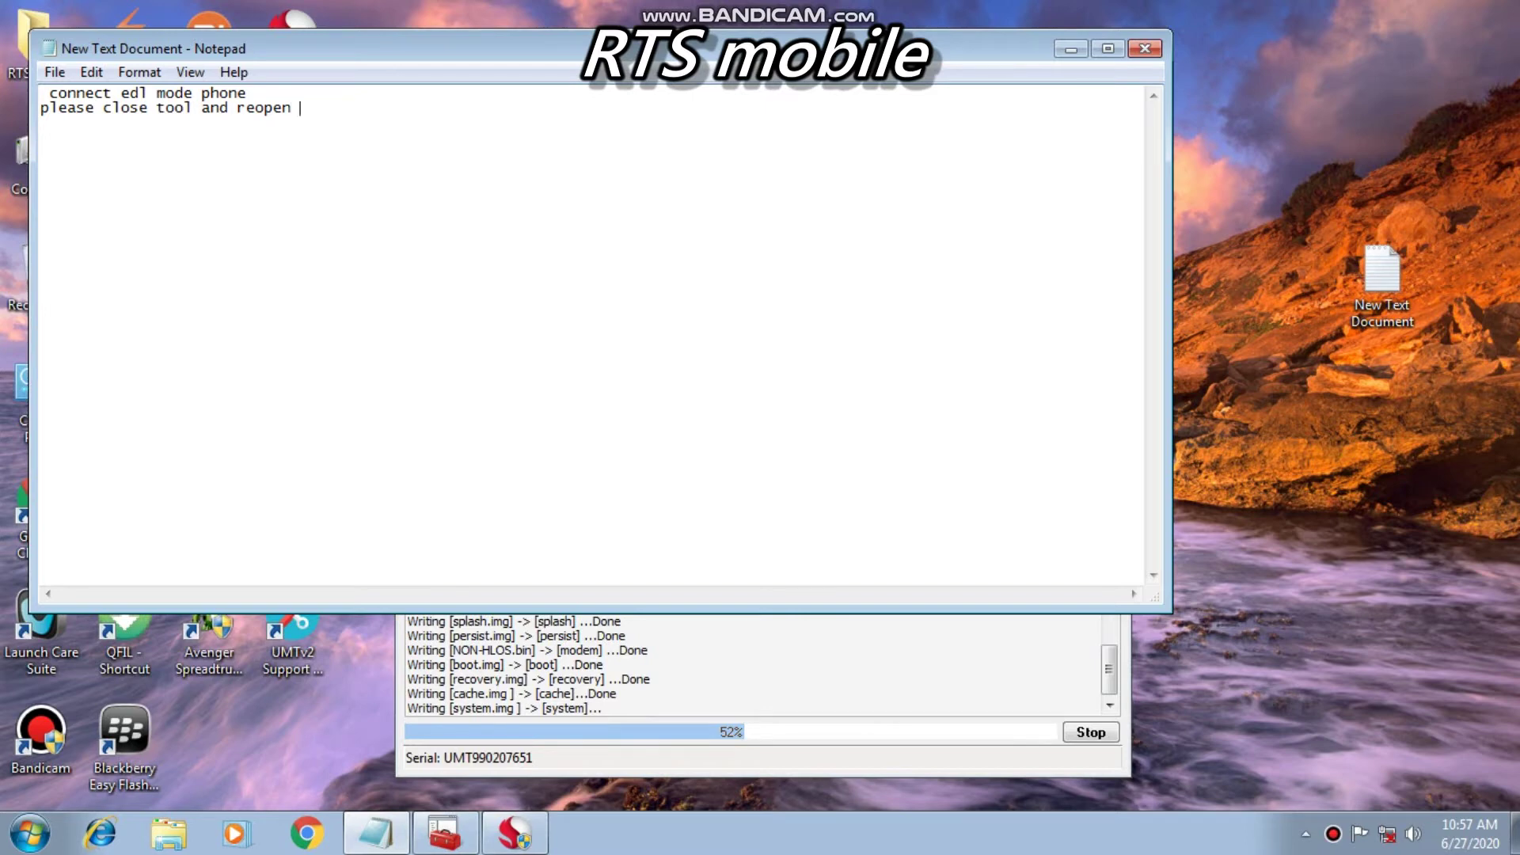
{"action": "type", "text": "then flash"}
{"action": "left_click", "coordinate": [1072, 50]}
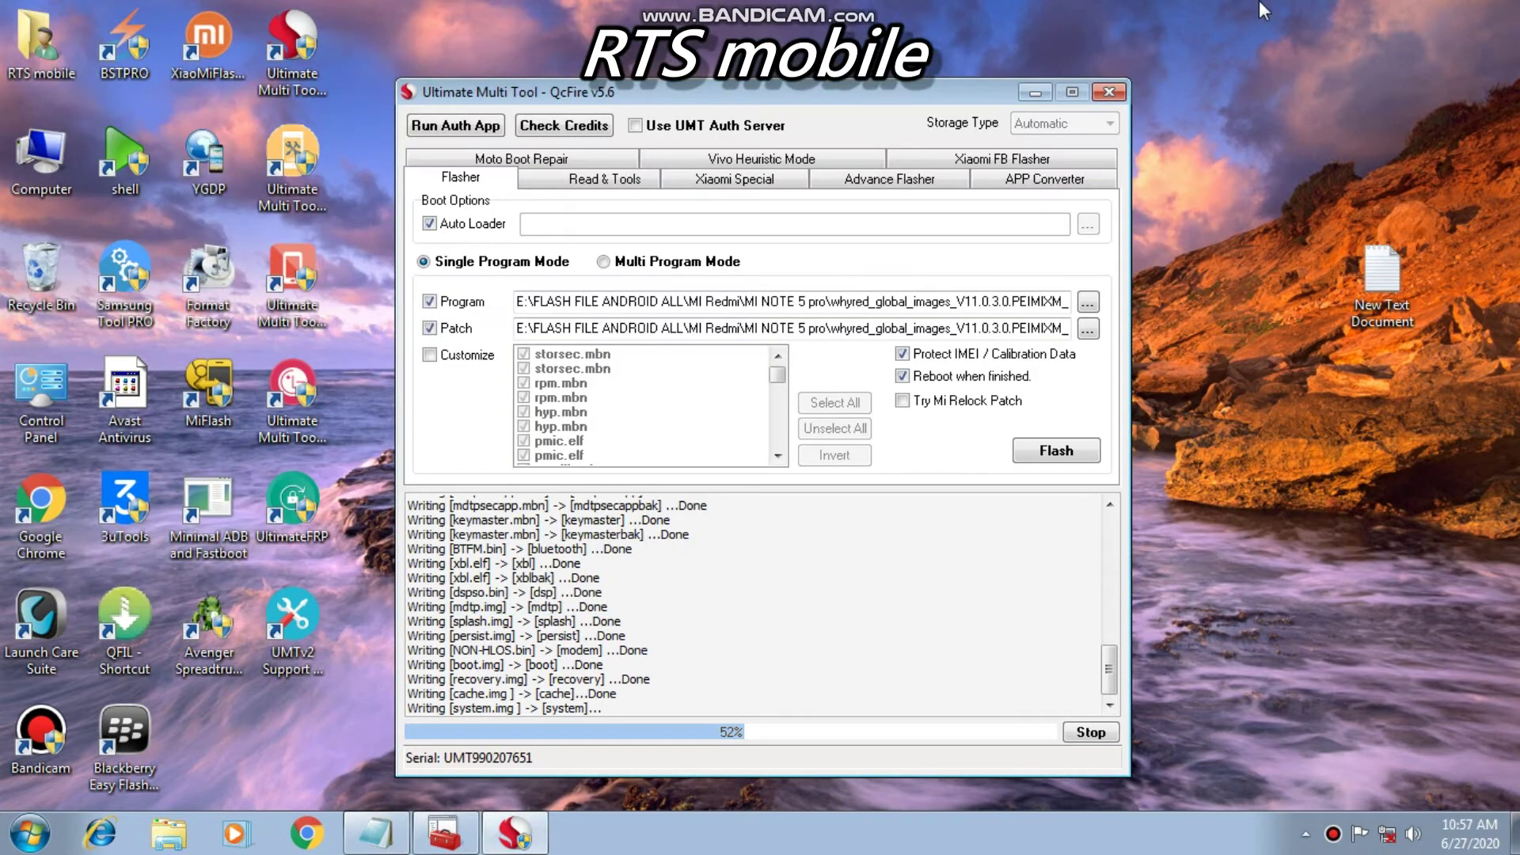
{"action": "right_click", "coordinate": [1259, 1]}
{"action": "left_click", "coordinate": [1300, 61]}
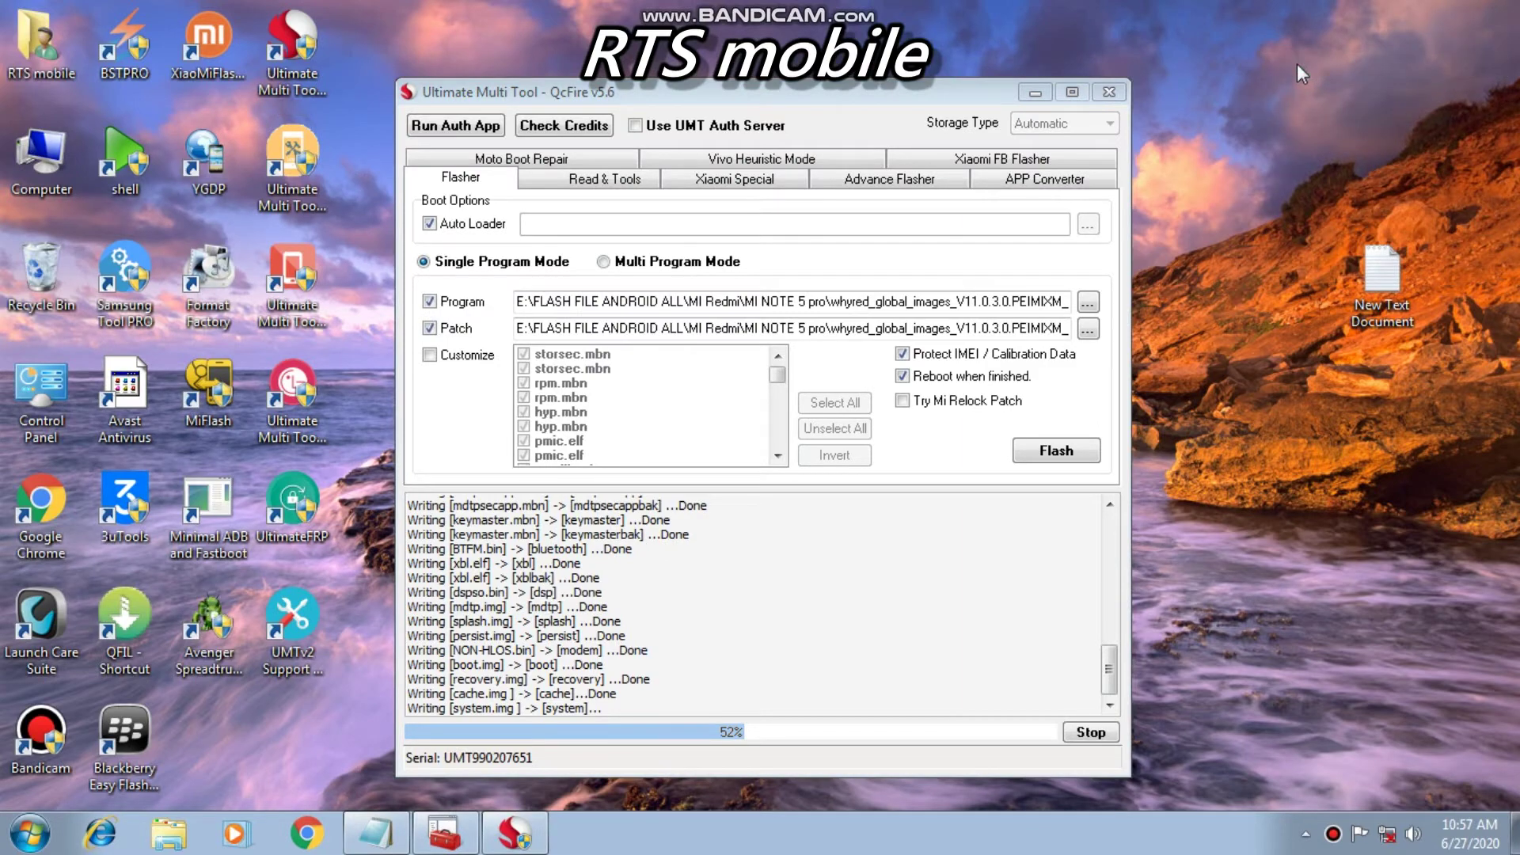
{"action": "right_click", "coordinate": [1297, 63]}
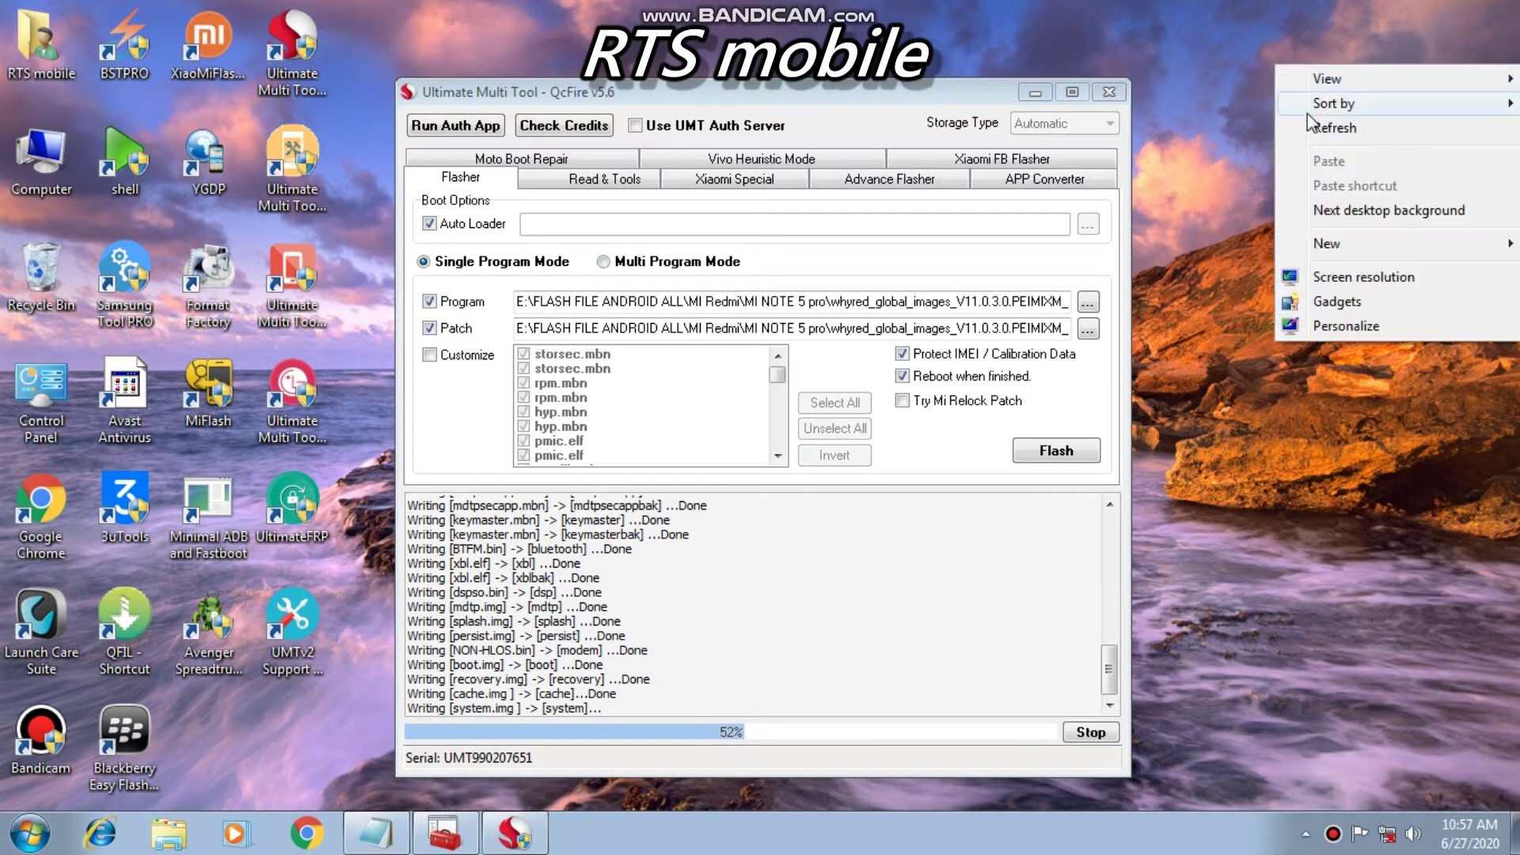
{"action": "left_click", "coordinate": [1314, 123]}
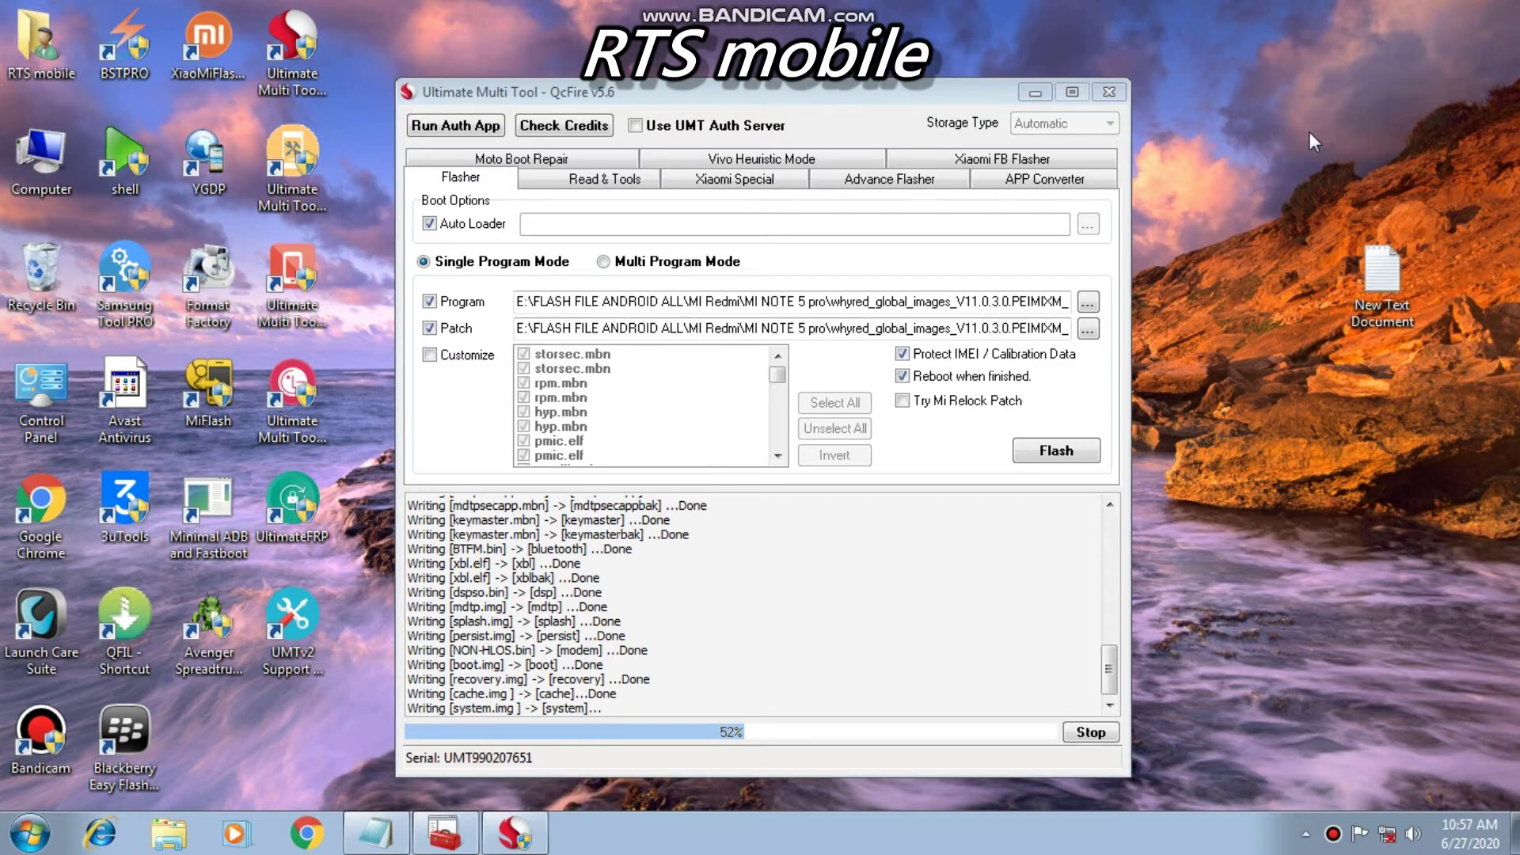
{"action": "right_click", "coordinate": [1309, 131]}
{"action": "left_click", "coordinate": [1328, 197]}
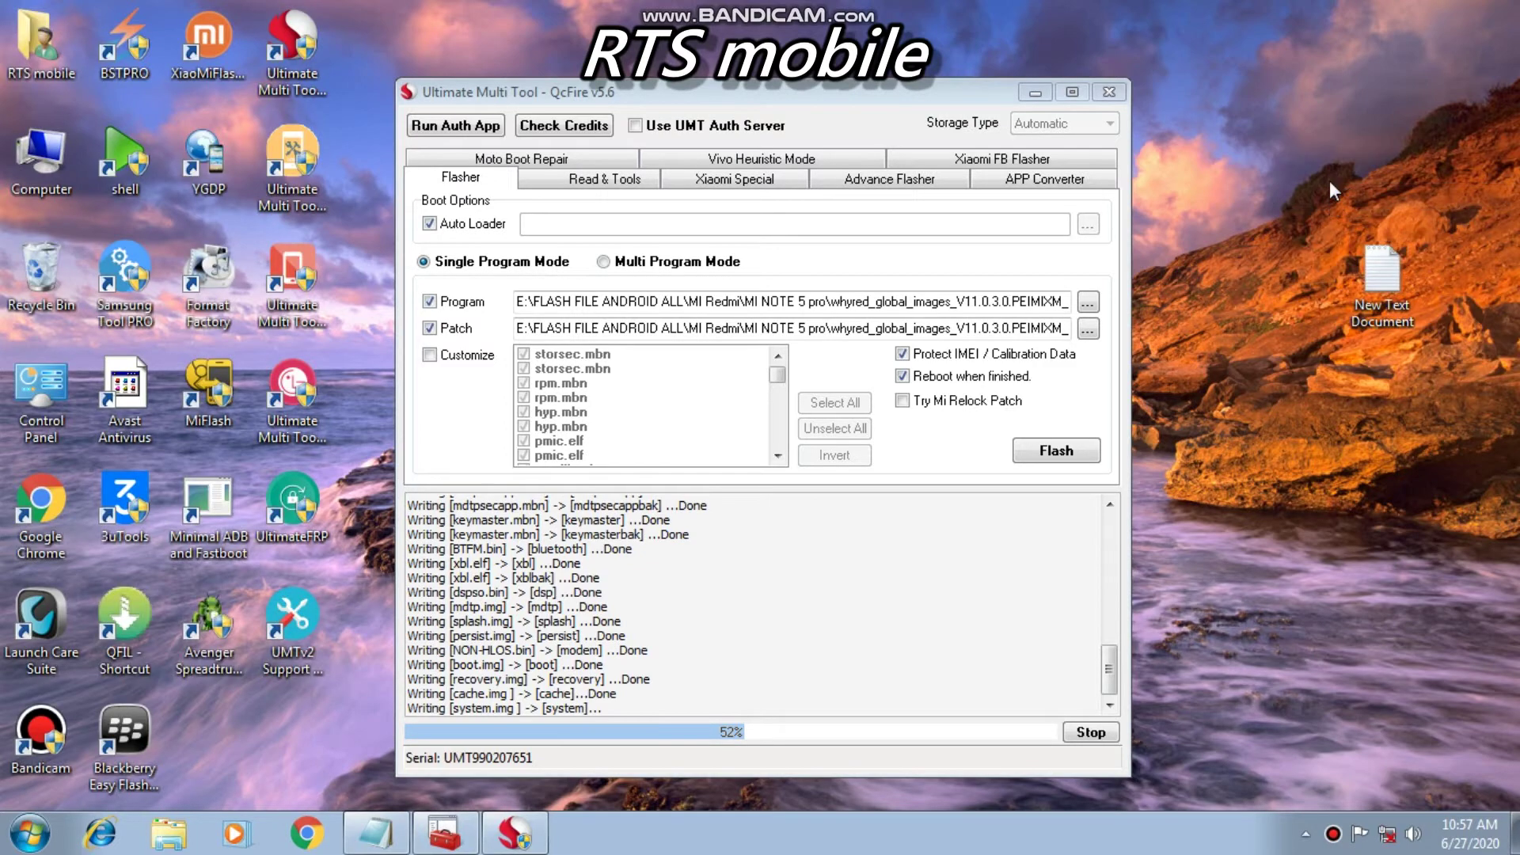